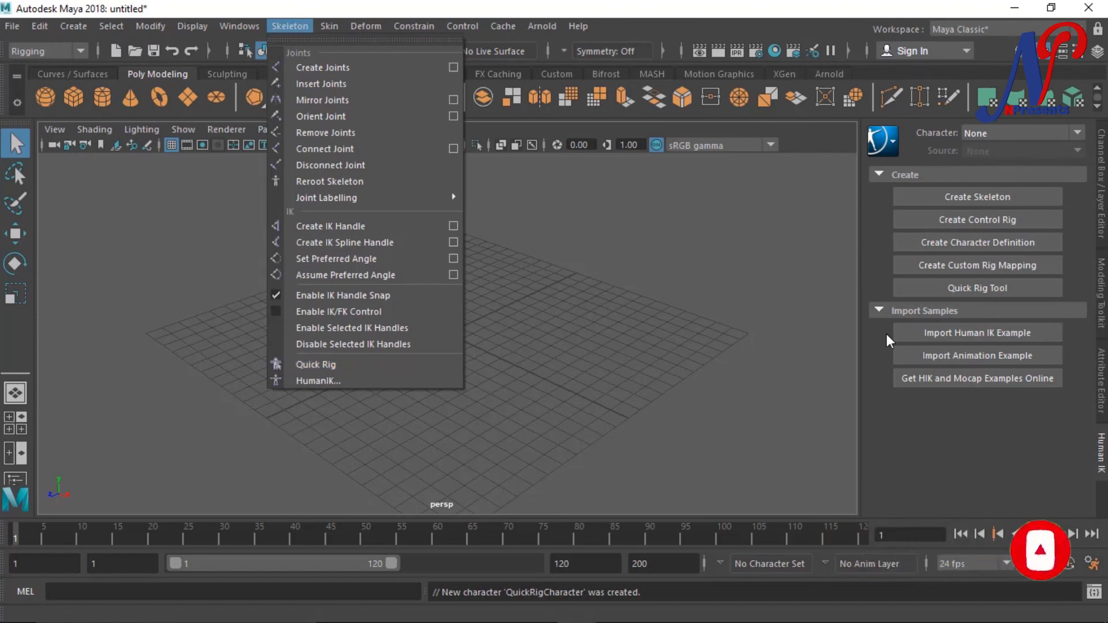
Import the Human IK animation example into the scene.
click(864, 251)
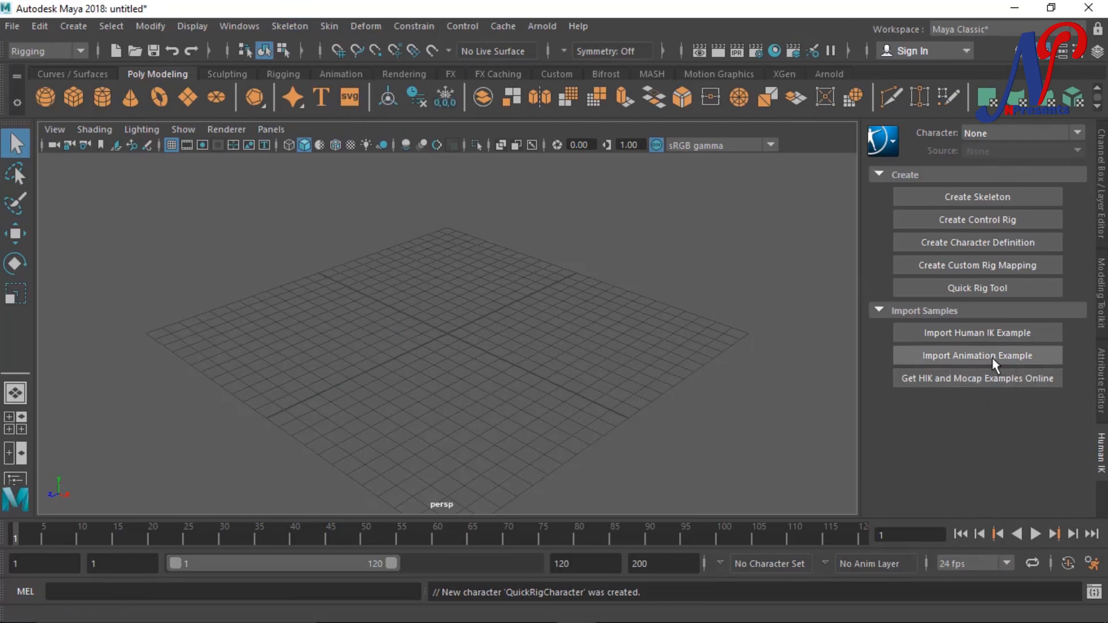
click(975, 361)
click(962, 355)
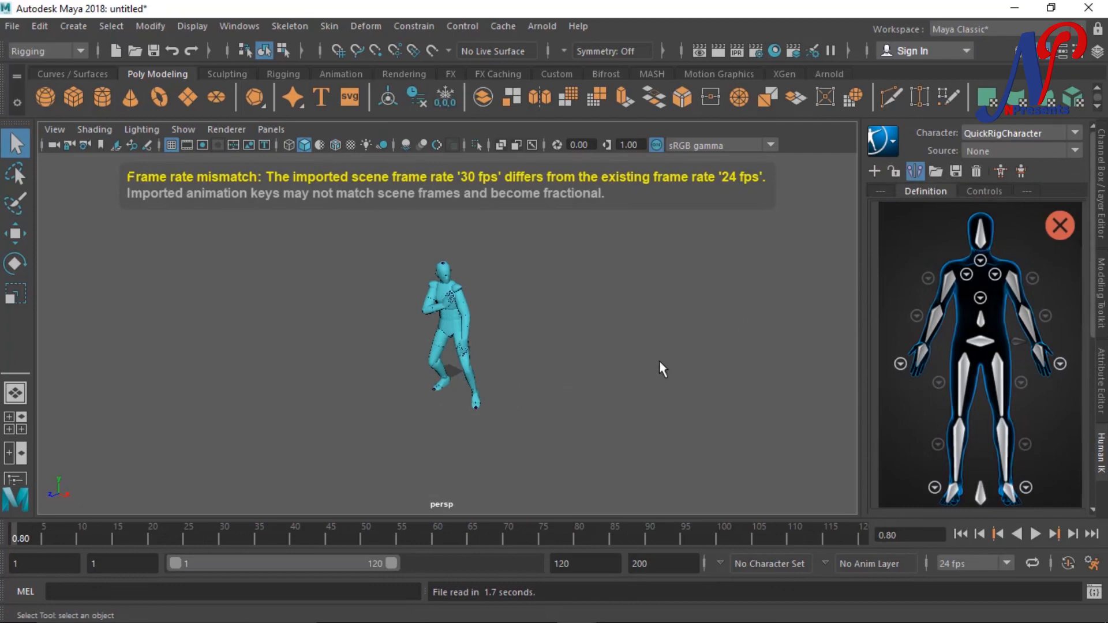
Inspect the imported character up close with its skeleton selected, and return the timeline to frame 1.
scroll(569, 411, up, 5)
scroll(537, 396, down, 5)
scroll(524, 403, up, 5)
scroll(524, 406, down, 3)
scroll(524, 410, up, 3)
scroll(524, 408, down, 3)
click(470, 340)
scroll(535, 446, up, 3)
scroll(534, 442, down, 3)
scroll(534, 440, up, 3)
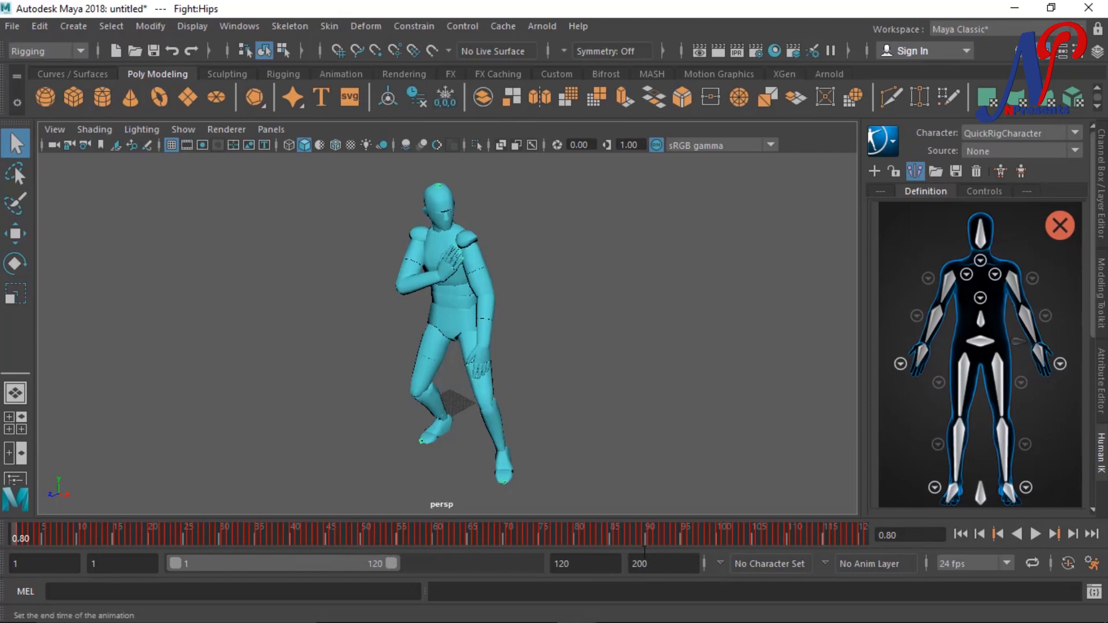
click(960, 534)
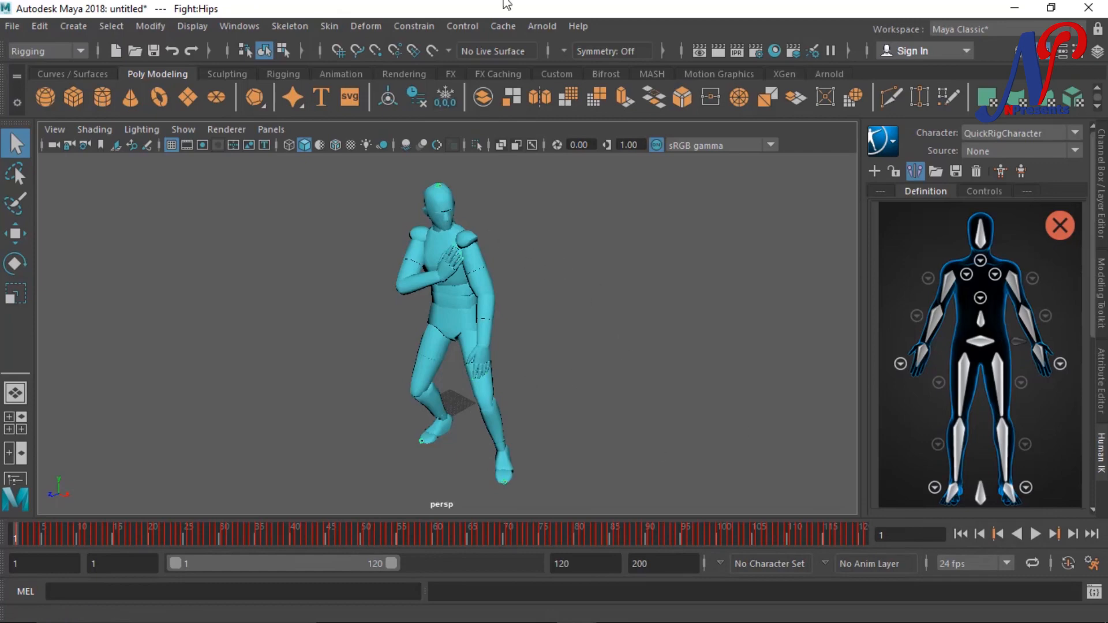
drag(396, 218, 564, 458)
drag(295, 200, 618, 464)
Open the Outliner and hide Fight:Dummy_Mesh inside the Fight:Dummy_Fight group.
click(237, 26)
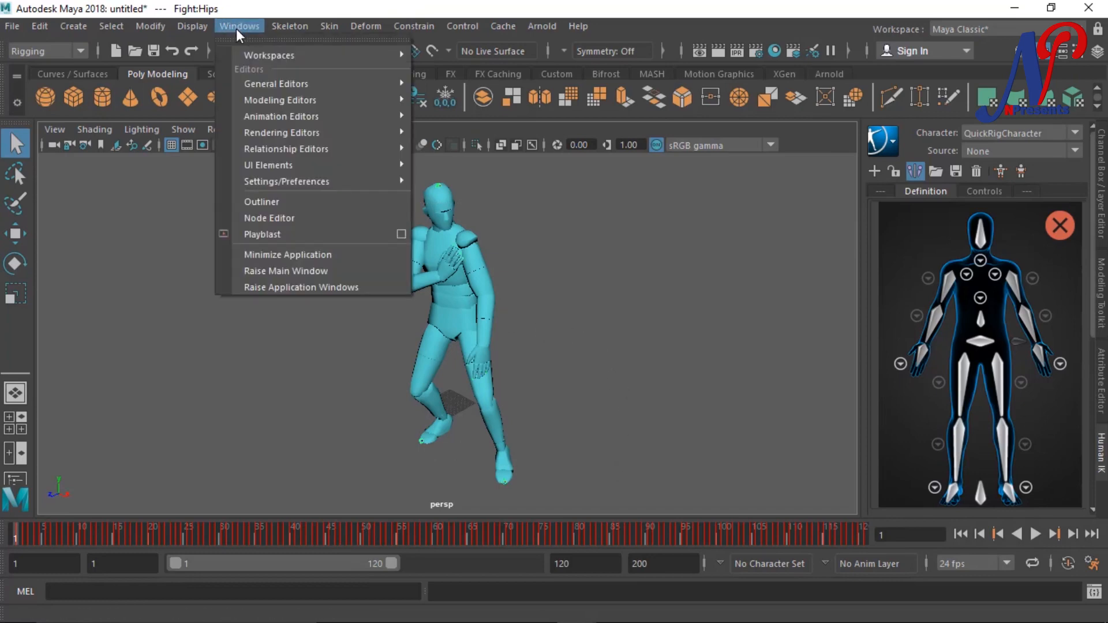
click(269, 203)
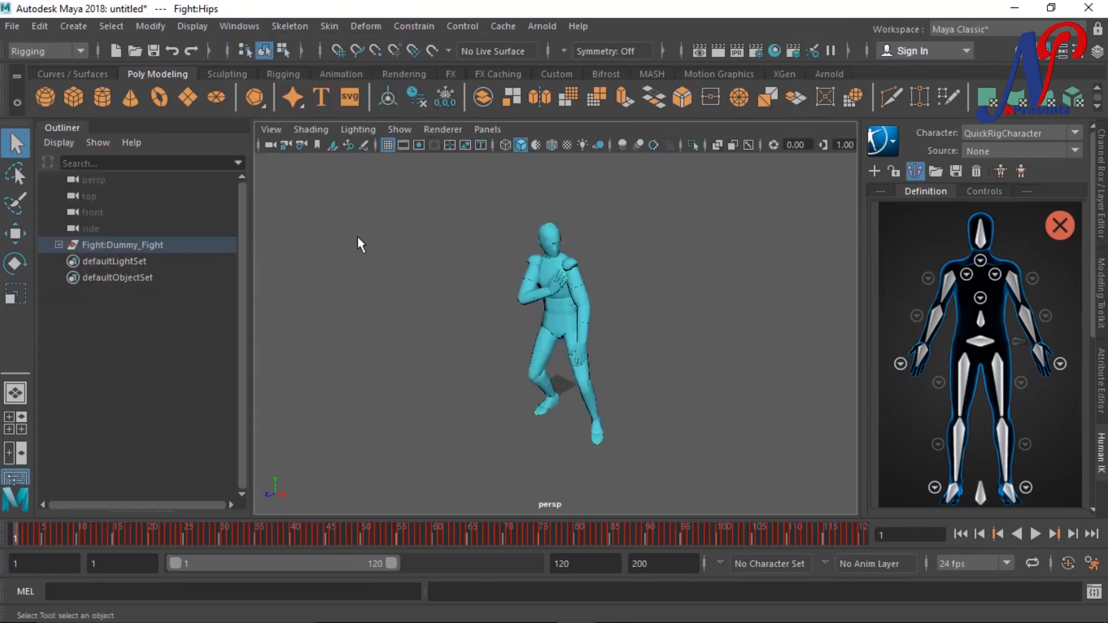
click(58, 244)
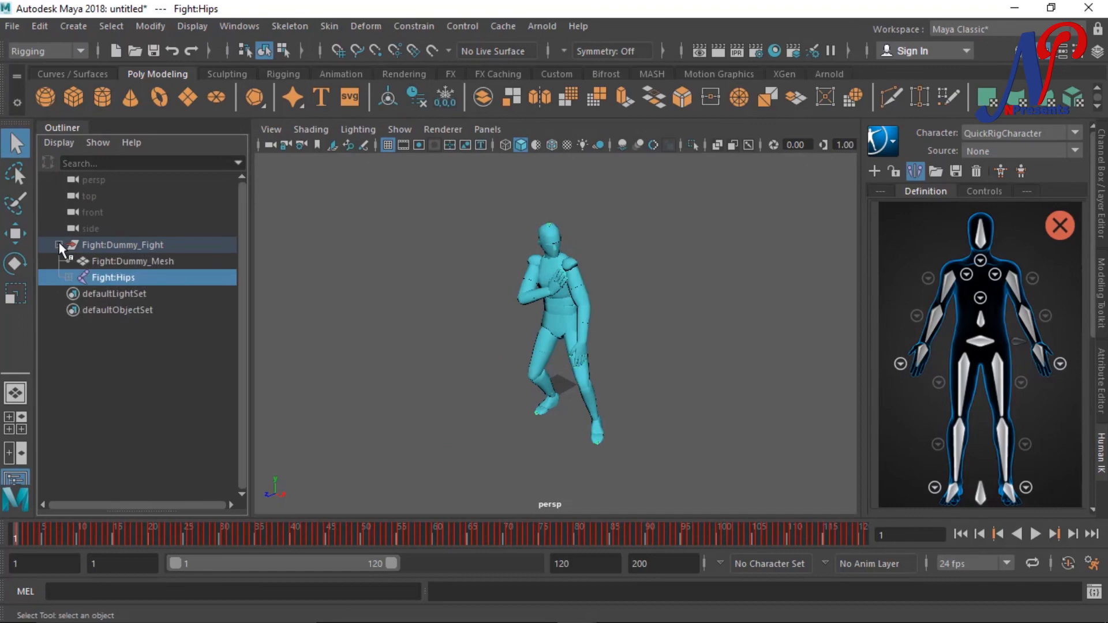
click(123, 263)
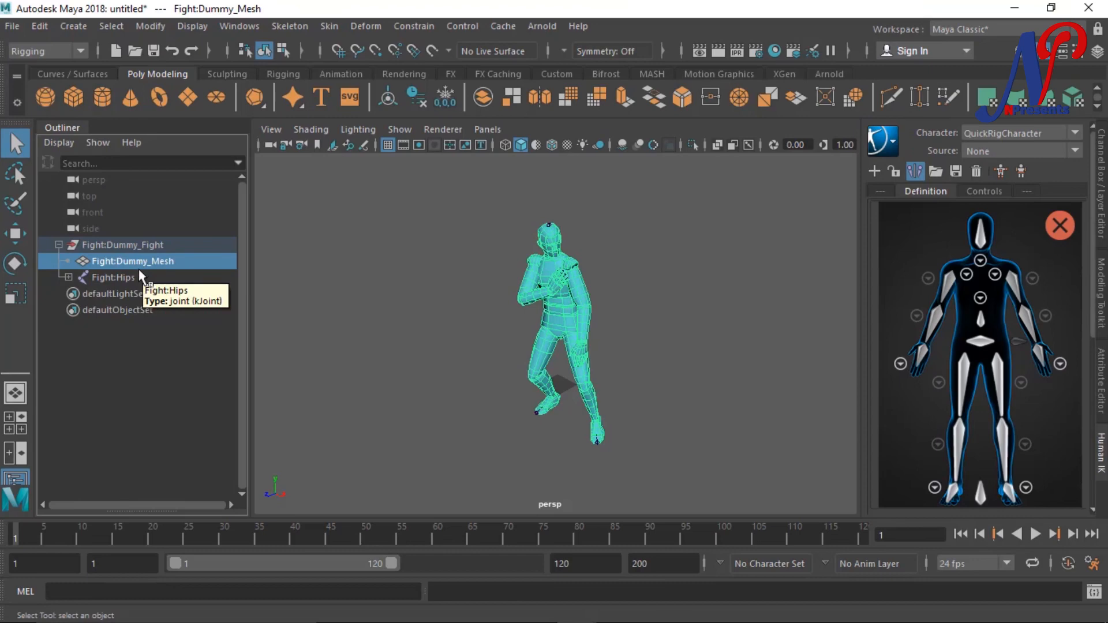
key(ctrl+h)
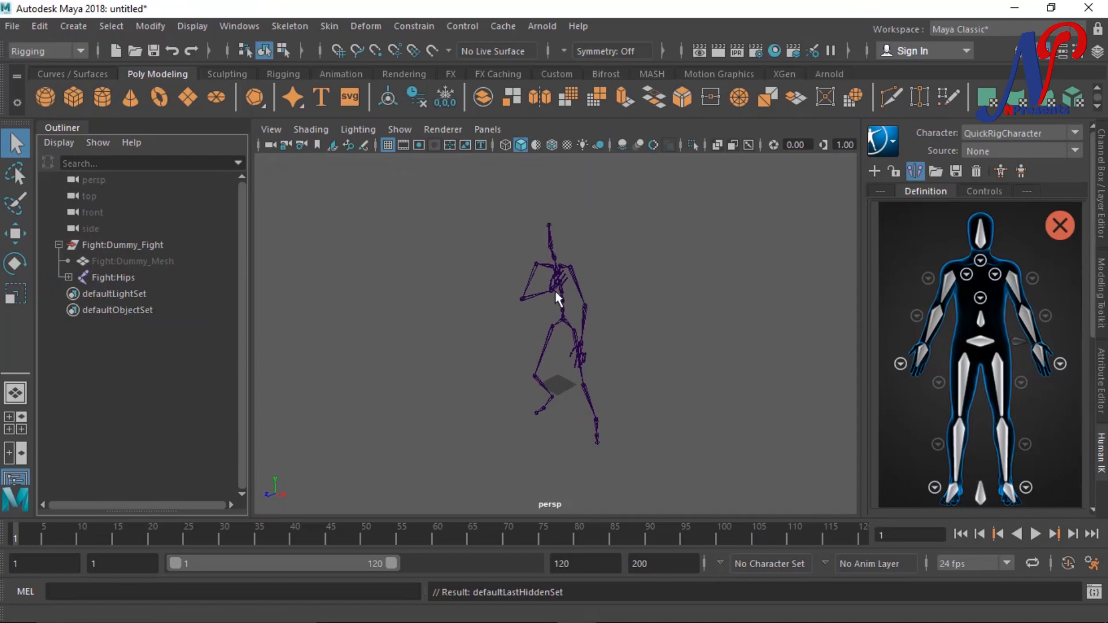
Play the animation on the selected bare skeleton with the side panel collapsed, and rewind to frame 1.
drag(467, 207, 707, 439)
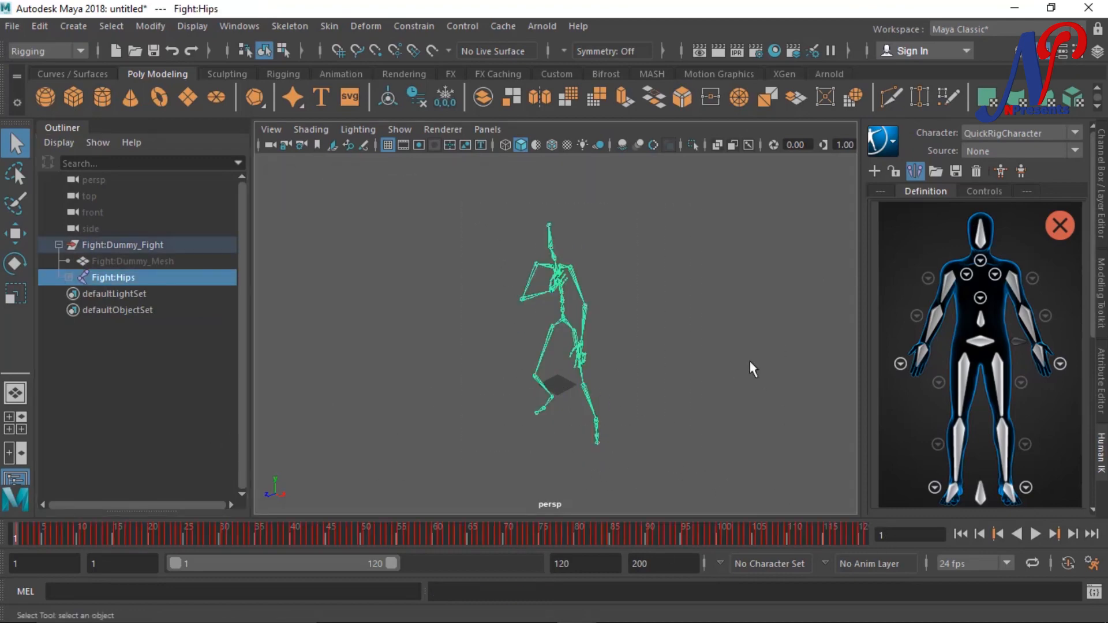
click(1036, 534)
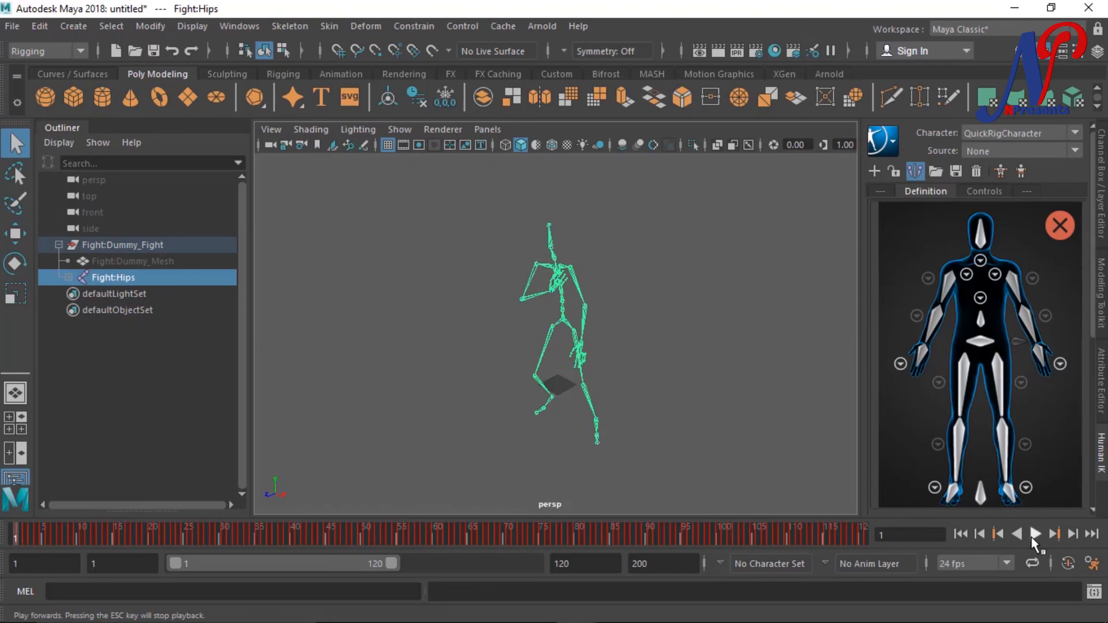
click(1101, 197)
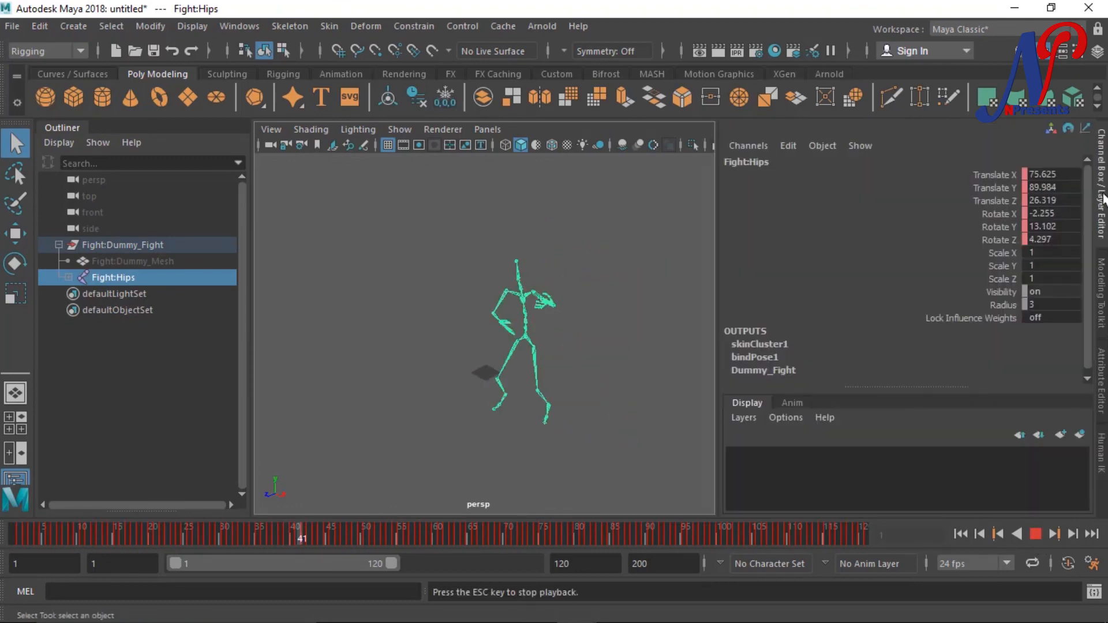
click(1101, 197)
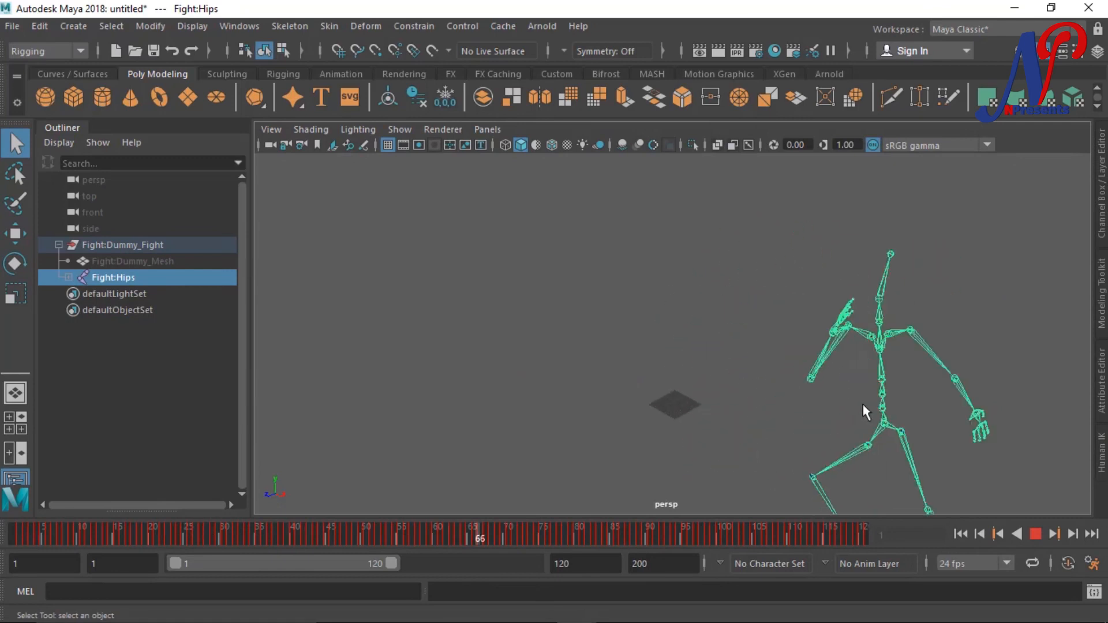
click(1035, 536)
click(960, 534)
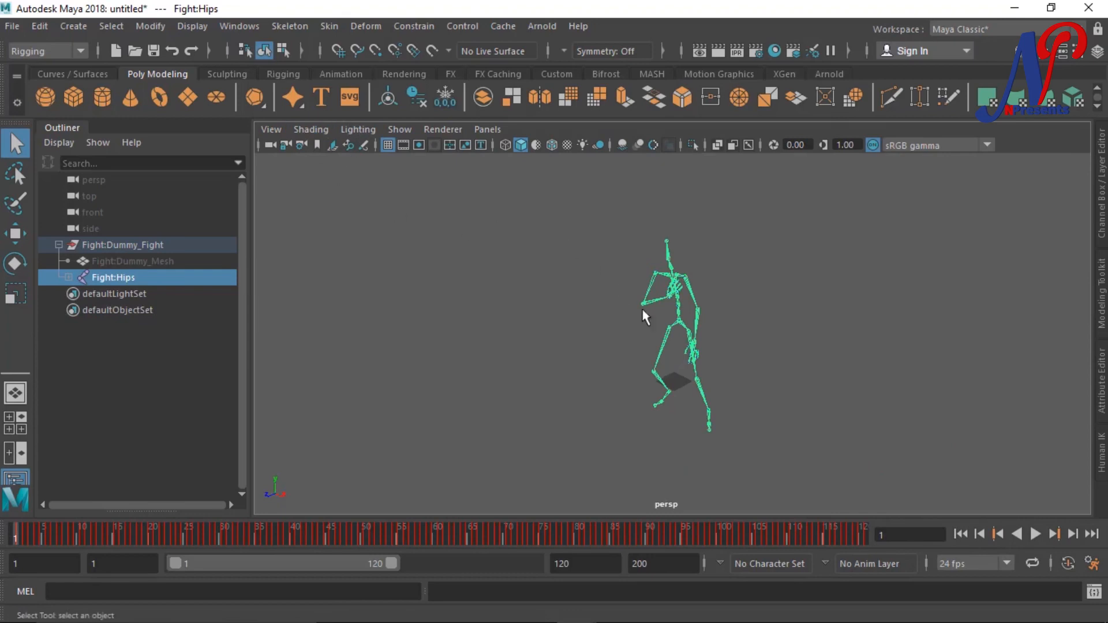
Show all hidden objects so the fight character's mesh is displayed with its skeleton.
drag(539, 211, 858, 485)
click(187, 26)
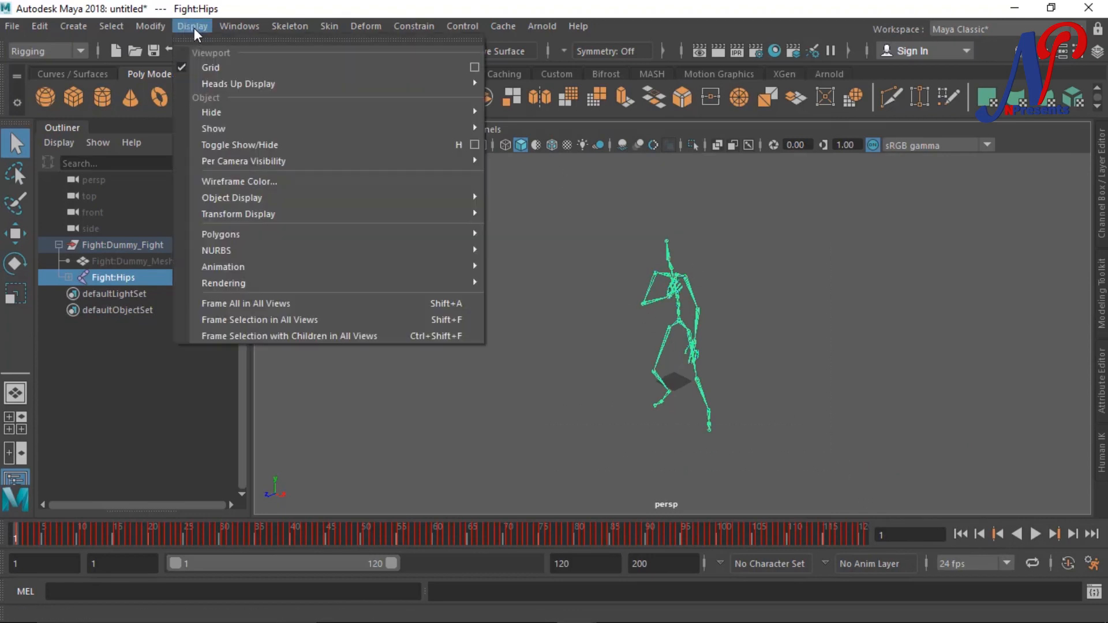
mouse_move(226, 134)
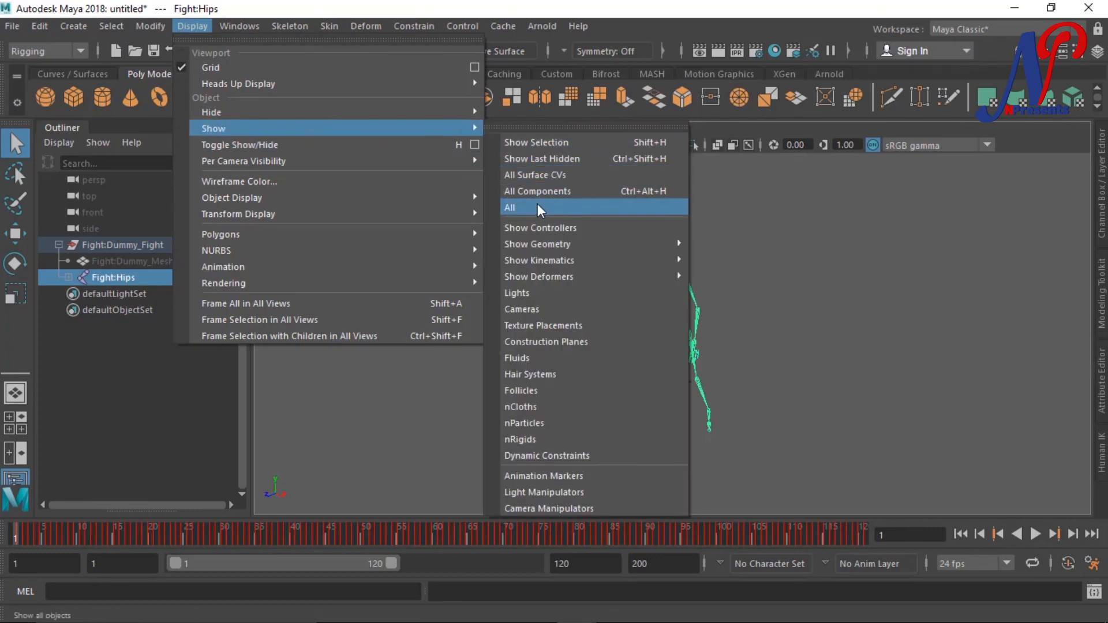
click(596, 209)
scroll(786, 333, up, 3)
scroll(785, 331, down, 3)
Select the fight character, play its animation with the mesh shown, and rewind to frame 1.
drag(532, 264, 846, 444)
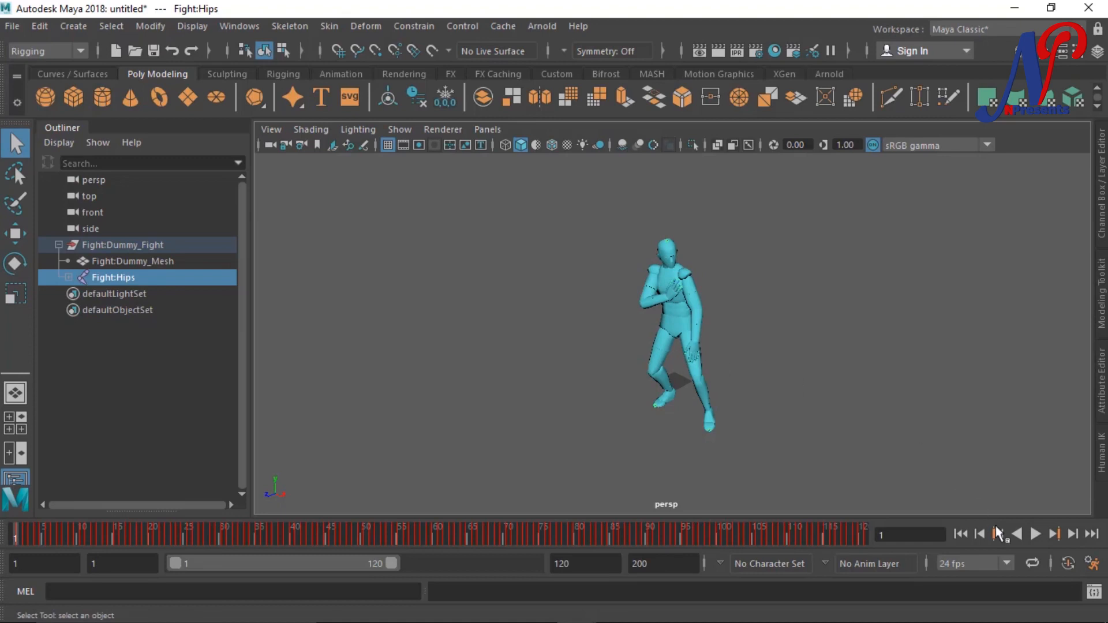
click(1034, 534)
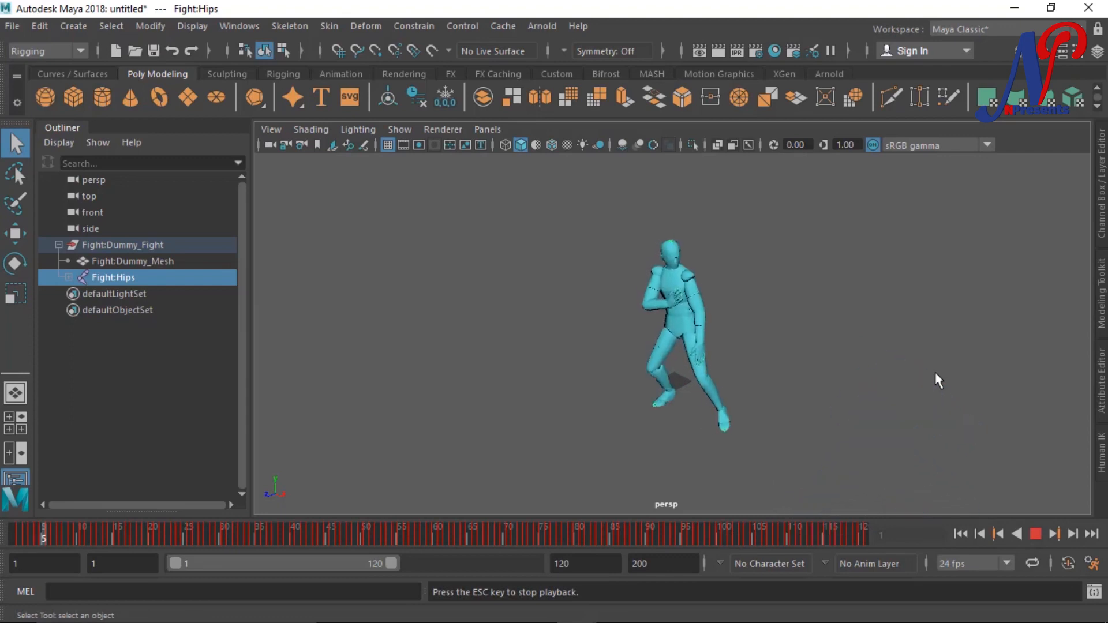
click(1033, 534)
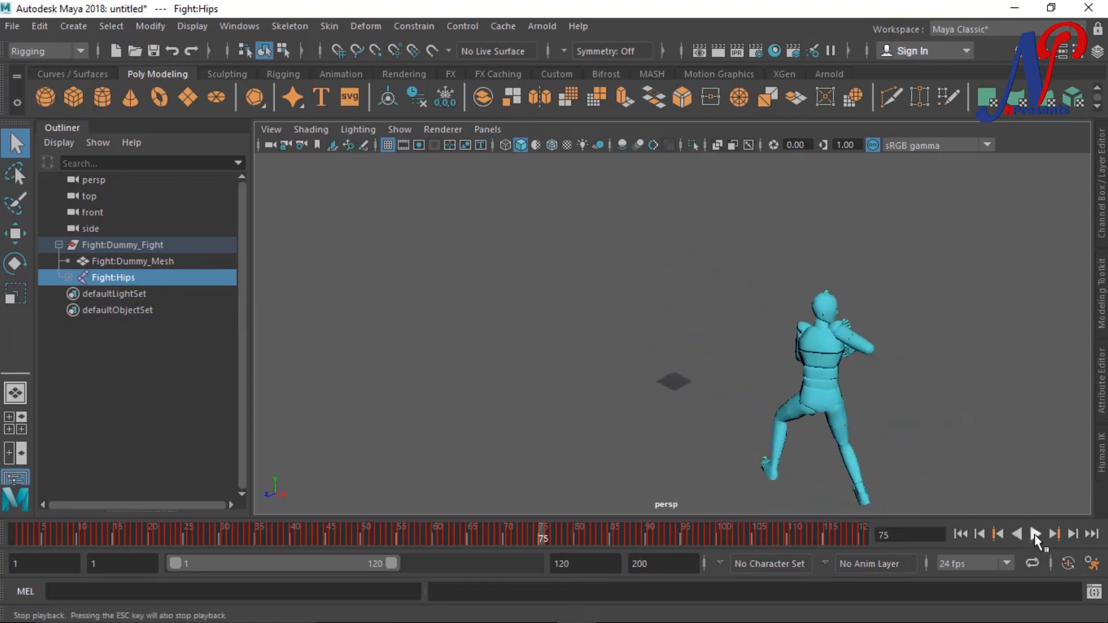
click(959, 534)
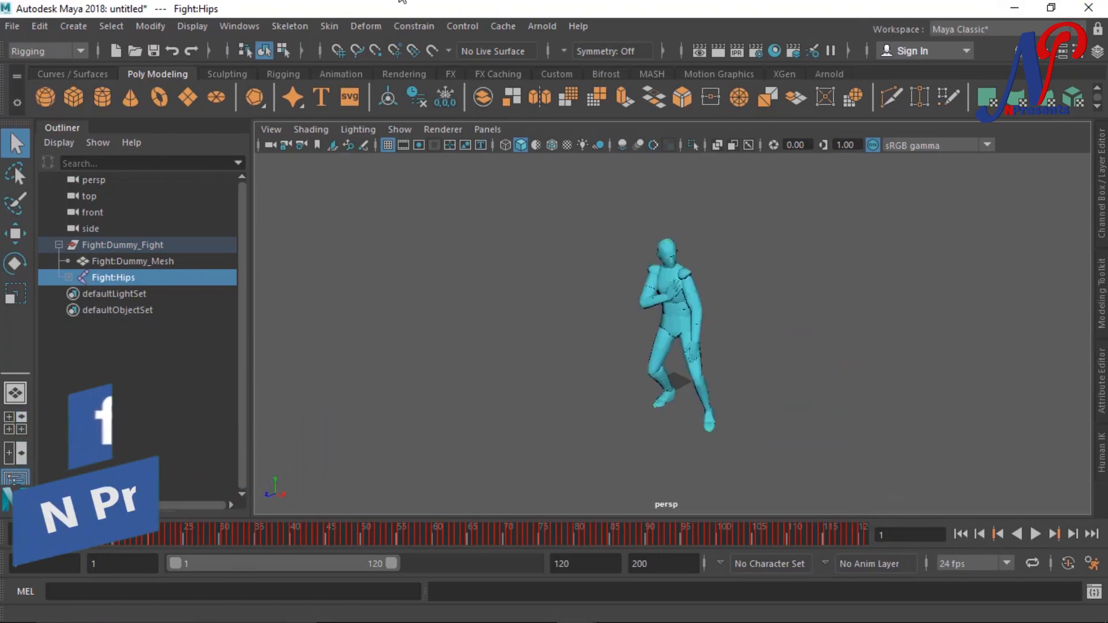
Start a new scene without saving the current one.
click(116, 51)
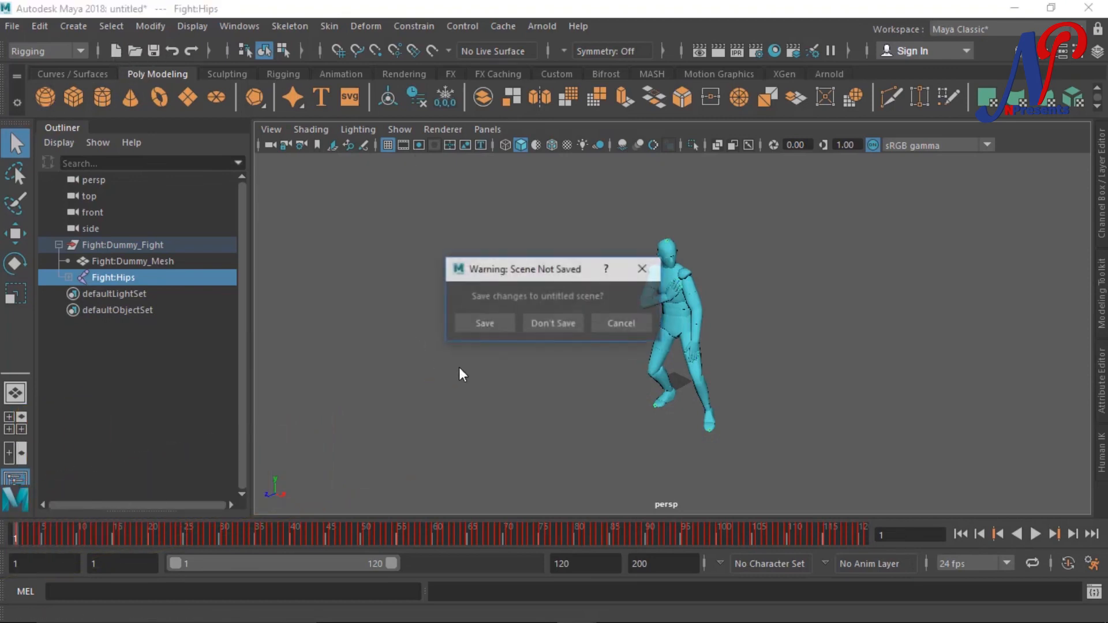
click(548, 324)
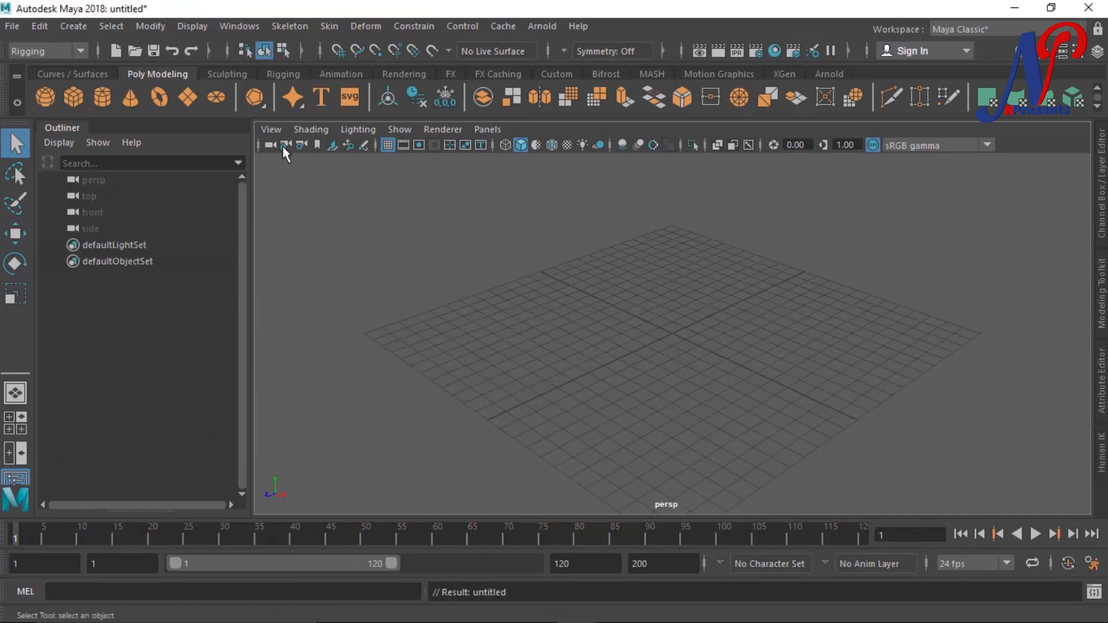
Import CharacterObese.ma from the Content Browser's Bipeds examples into the scene, and close the browser.
click(230, 25)
mouse_move(286, 84)
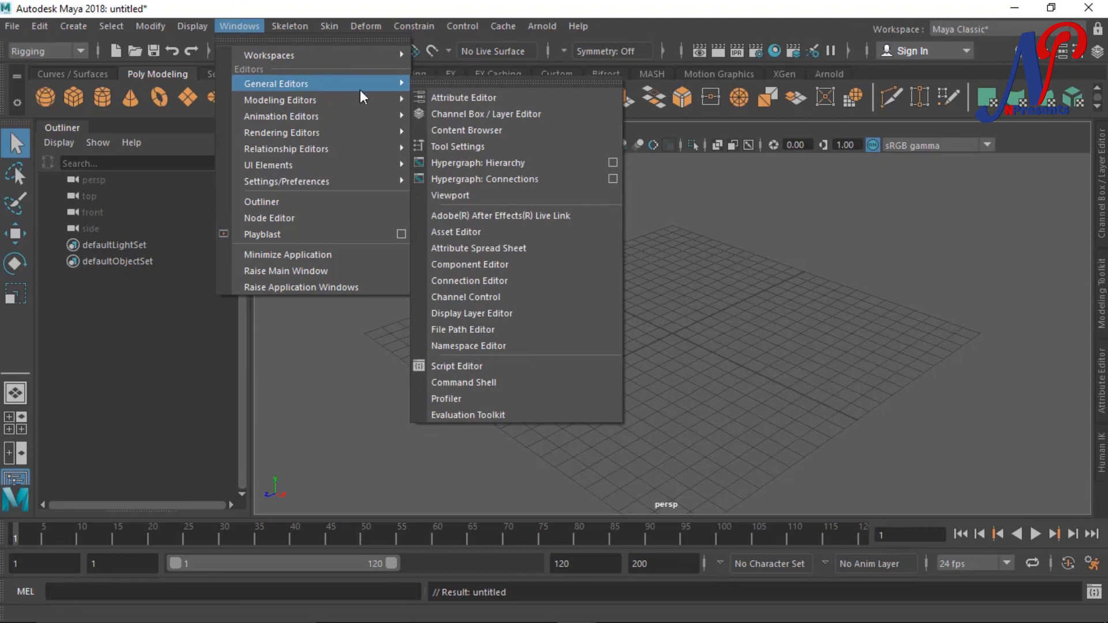
click(489, 130)
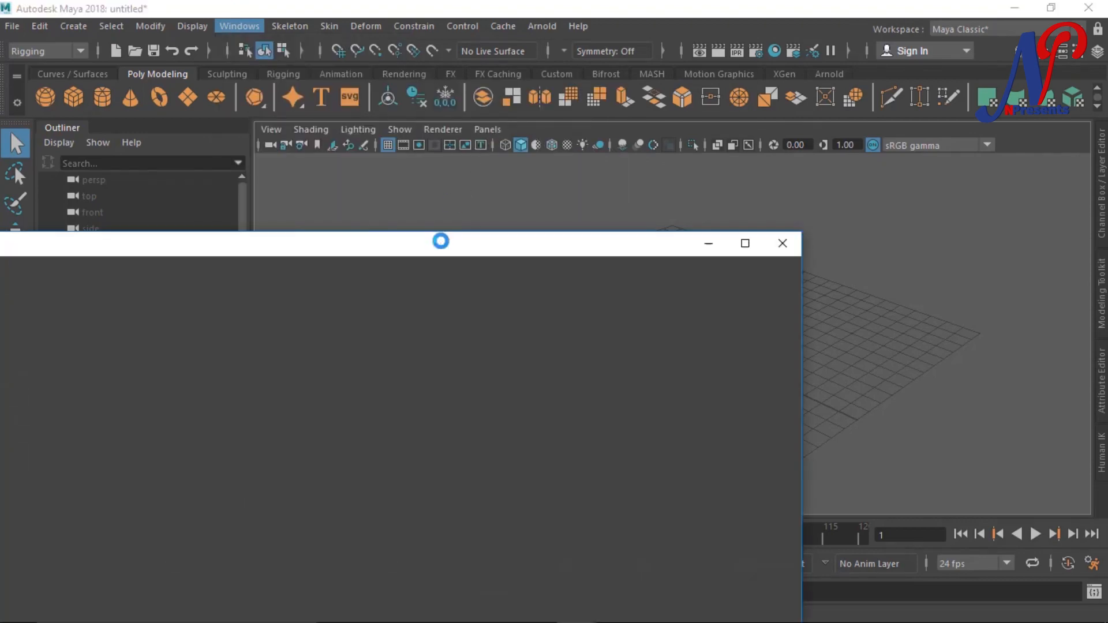
drag(324, 246, 792, 188)
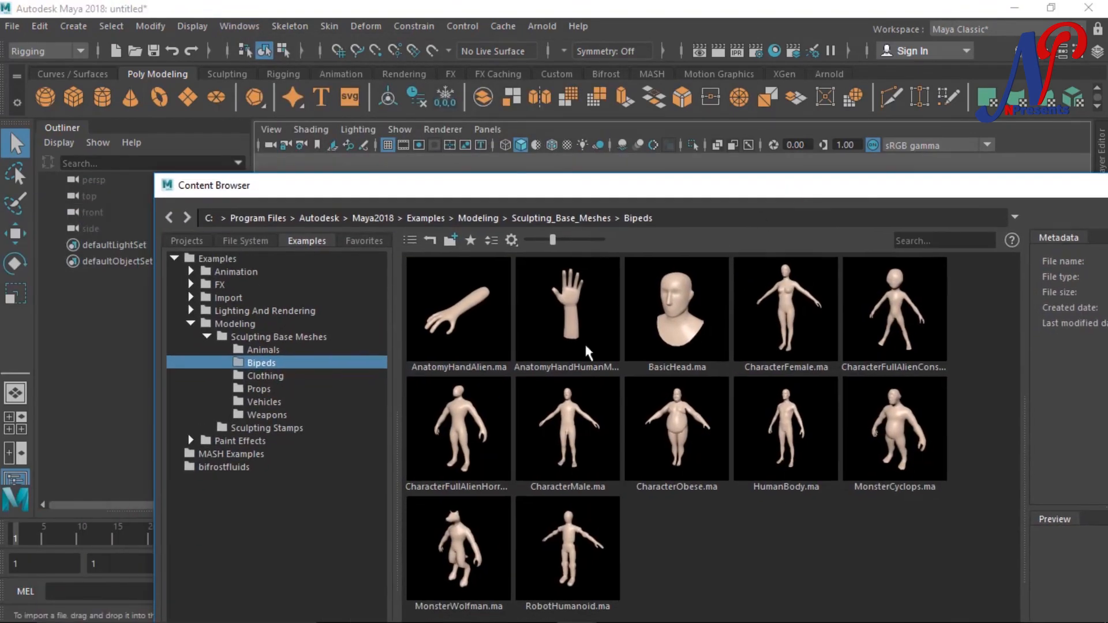
drag(596, 199, 899, 206)
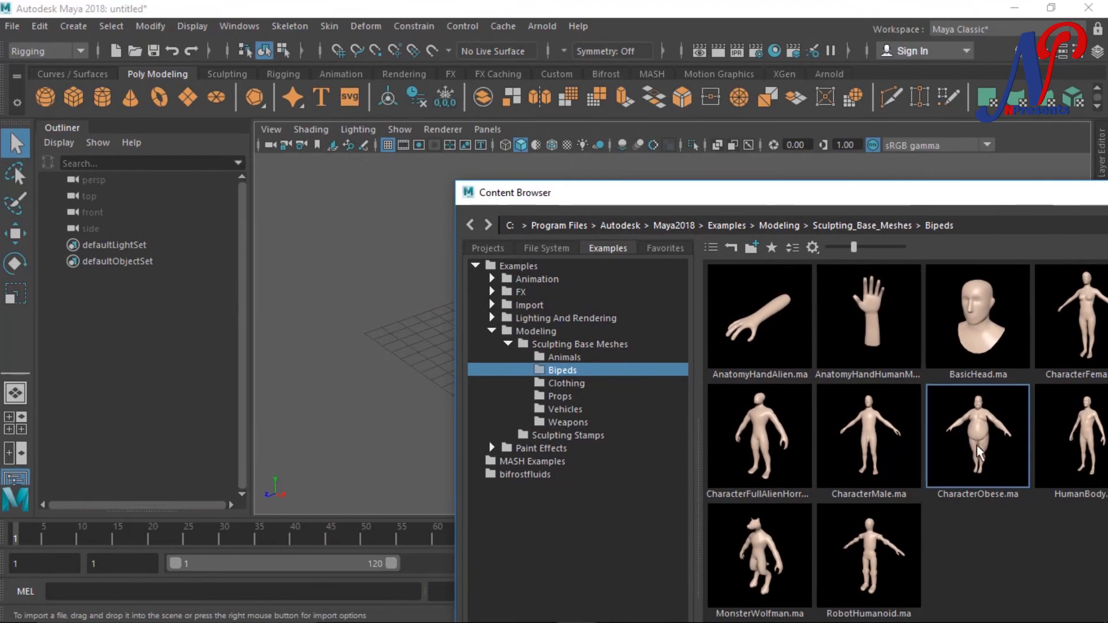
drag(977, 445, 400, 362)
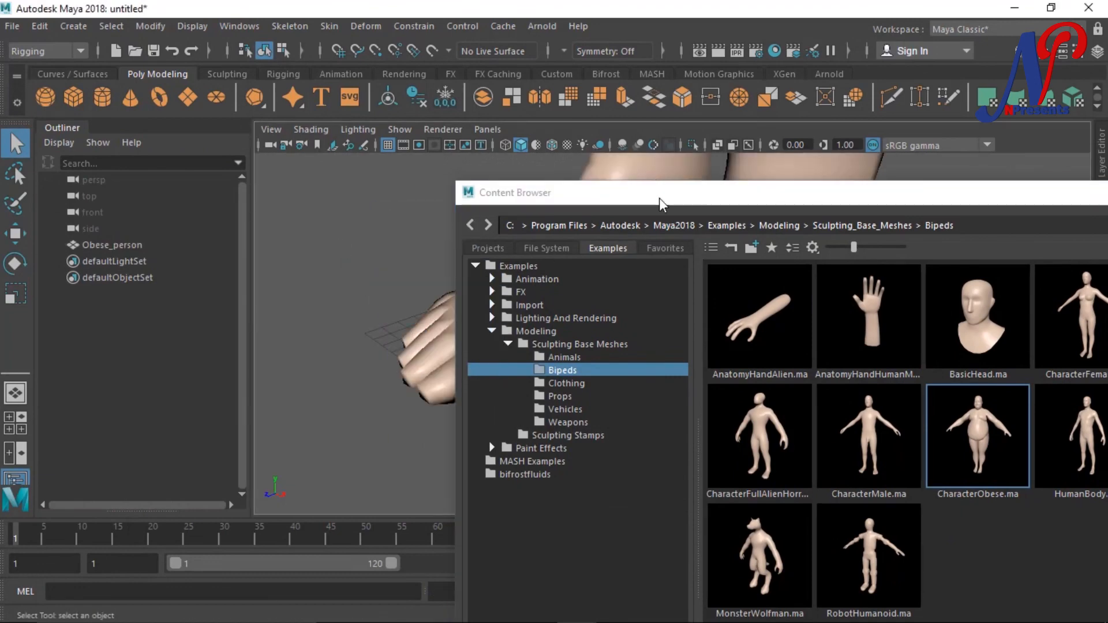
drag(660, 200, 148, 283)
click(1044, 276)
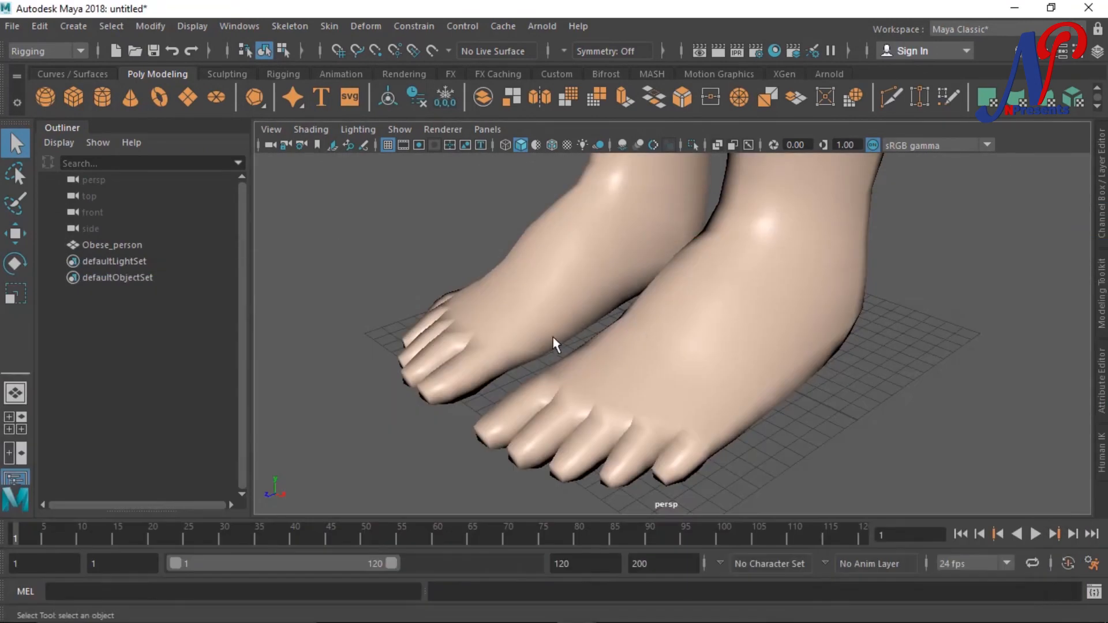
Examine the whole imported body from several angles, ending with a front view.
scroll(553, 337, down, 6)
scroll(716, 347, up, 3)
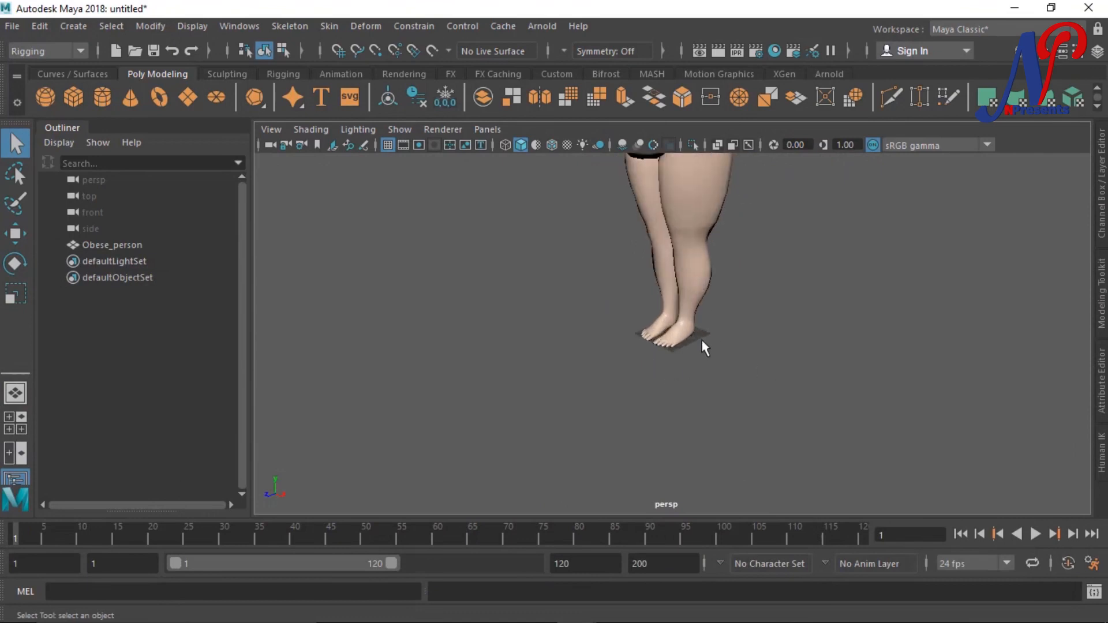
scroll(703, 342, down, 5)
alt+drag(458, 309, 681, 323)
alt+middle_drag(779, 303, 782, 411)
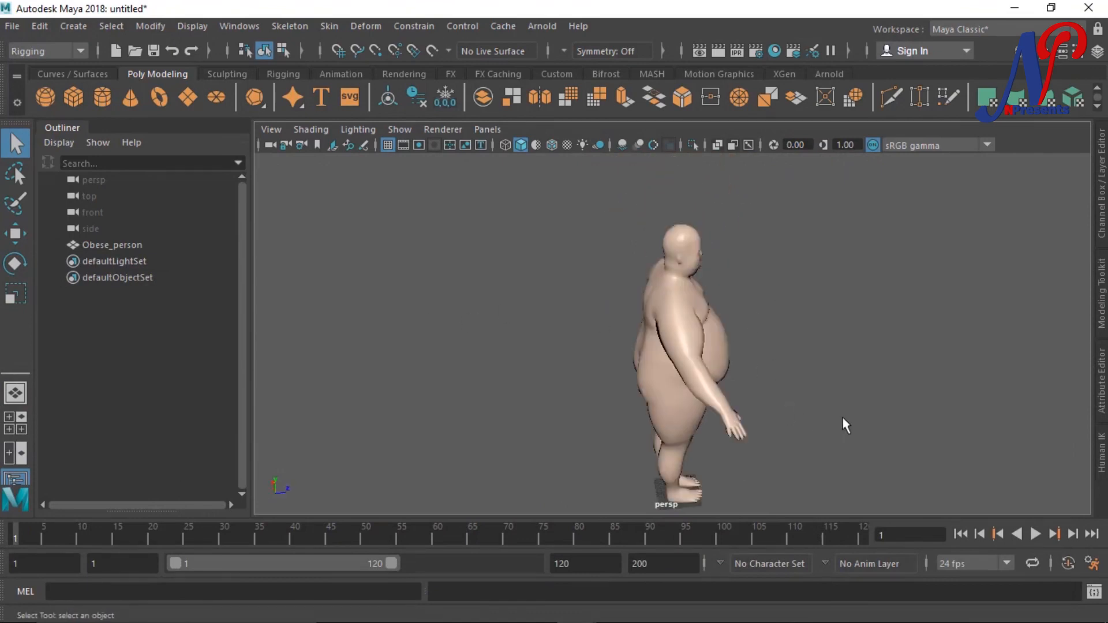
scroll(843, 416, up, 4)
alt+drag(843, 417, 685, 404)
scroll(759, 420, up, 2)
alt+middle_drag(774, 429, 869, 473)
alt+drag(792, 389, 761, 396)
alt+middle_drag(819, 384, 841, 323)
scroll(833, 365, down, 3)
alt+drag(841, 325, 779, 396)
alt+middle_drag(818, 405, 786, 409)
Select the Obese_person mesh and open Quick Rig for it, with Character set to None.
click(660, 338)
scroll(780, 388, up, 3)
scroll(781, 388, down, 3)
scroll(780, 387, up, 3)
scroll(782, 395, down, 3)
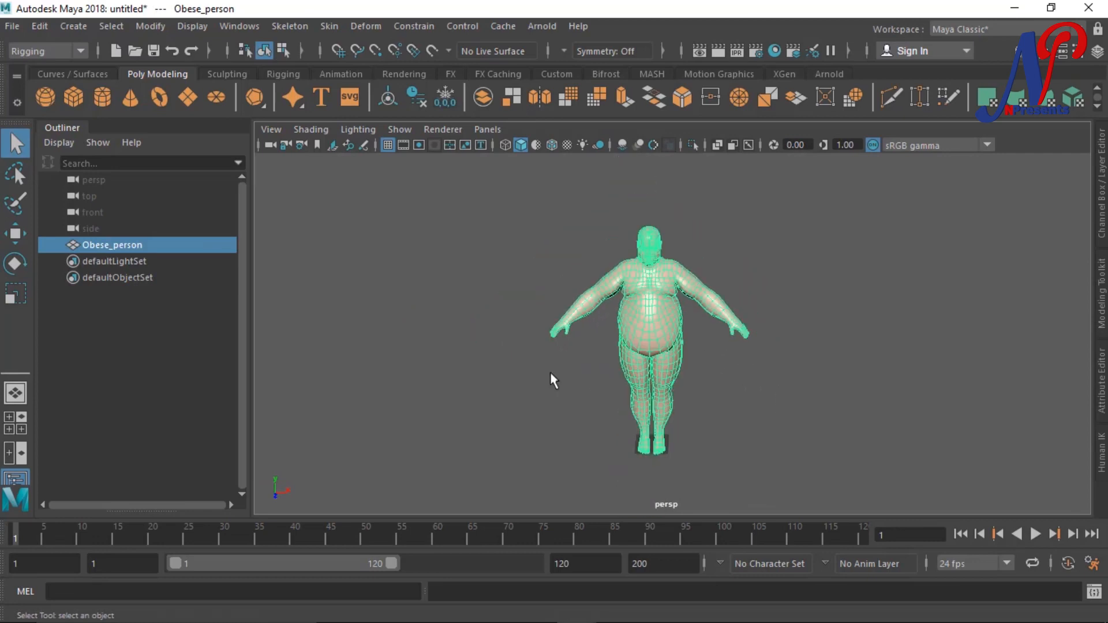
drag(521, 192, 838, 479)
click(290, 25)
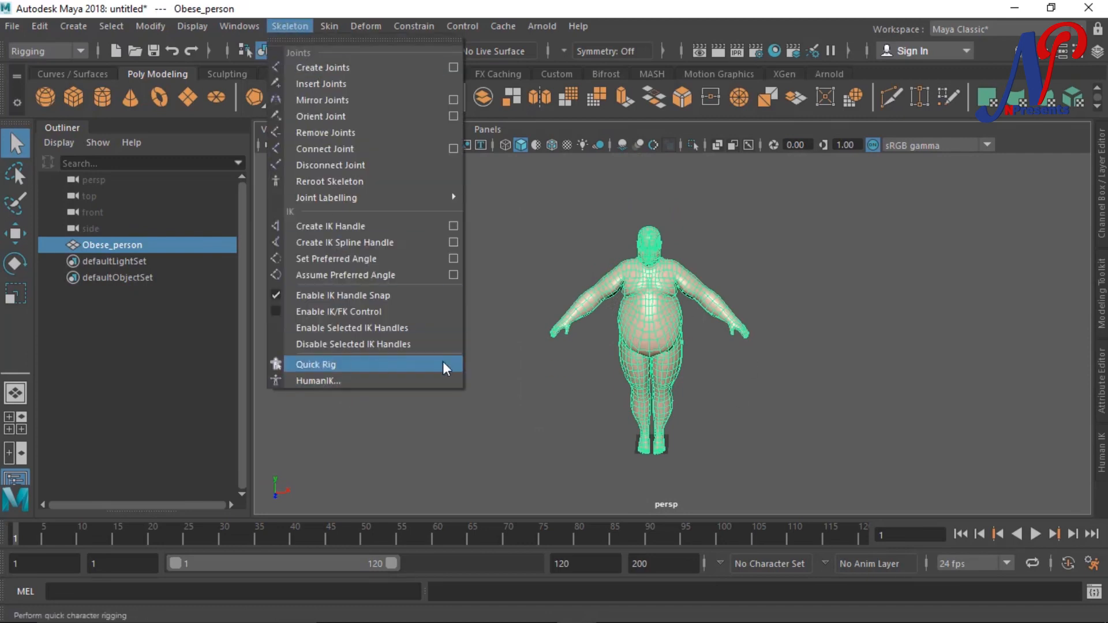
click(317, 365)
drag(678, 83, 881, 100)
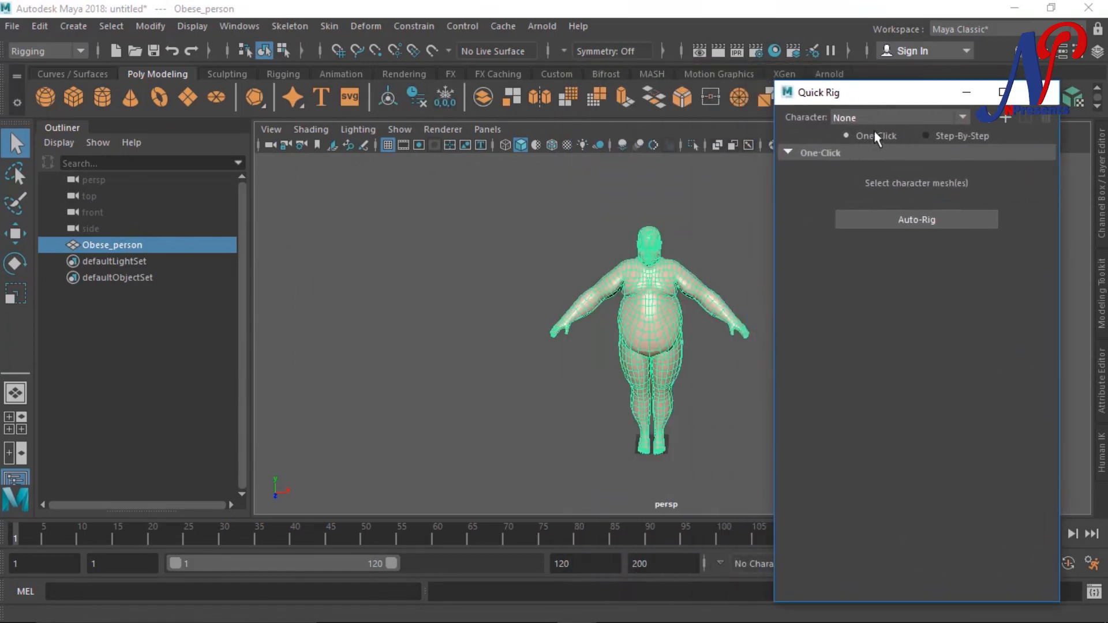
click(875, 116)
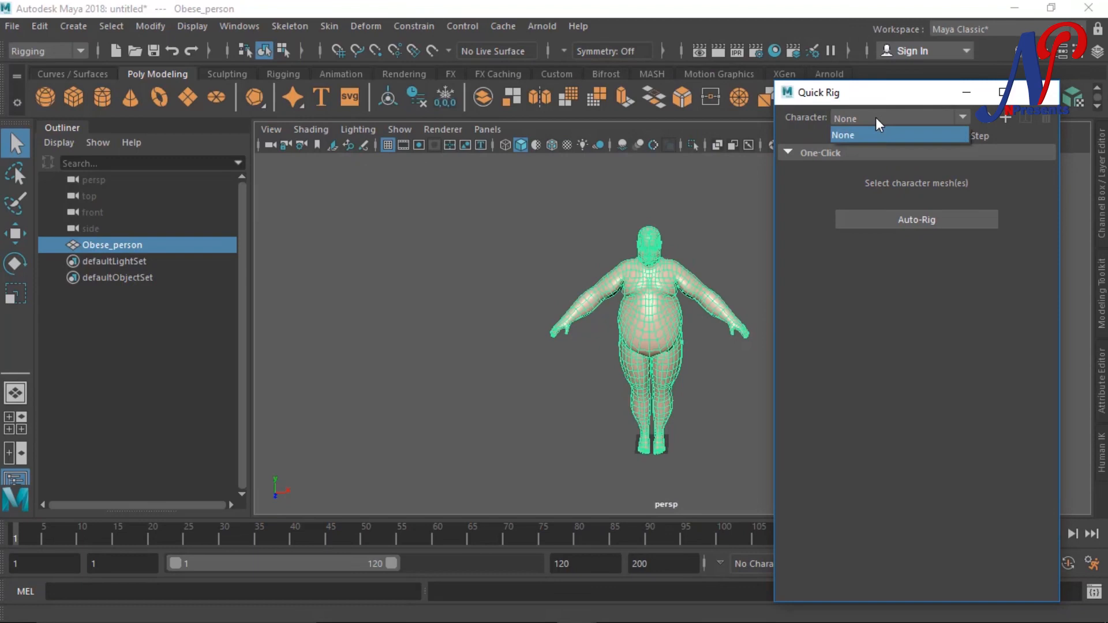
click(876, 136)
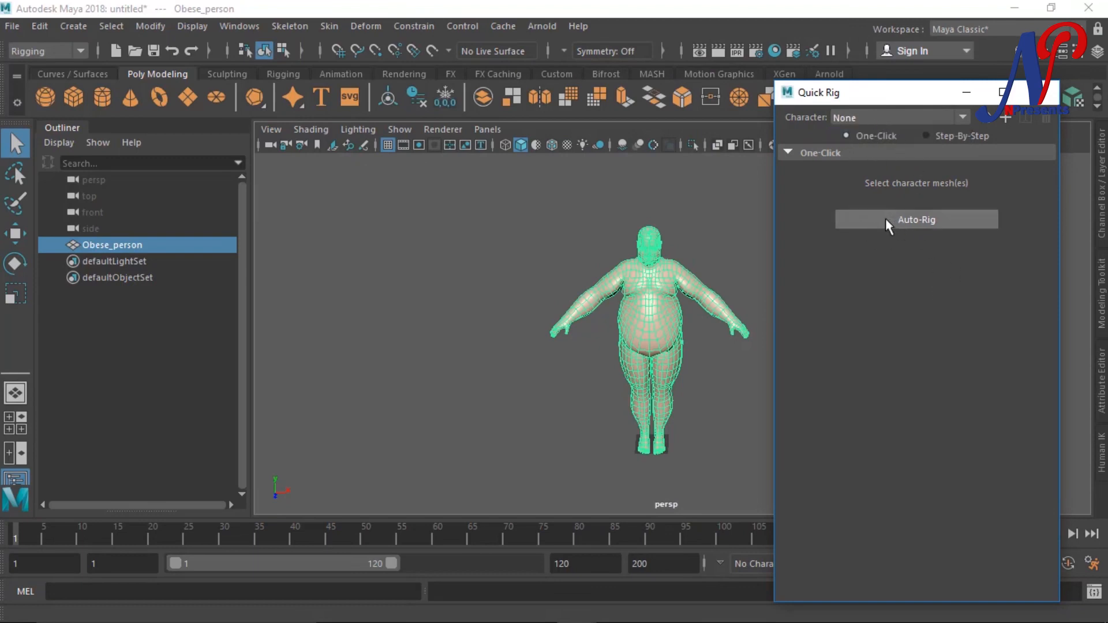
Auto-rig the selected Obese_person mesh with Quick Rig's One-Click mode, and close Quick Rig.
click(905, 218)
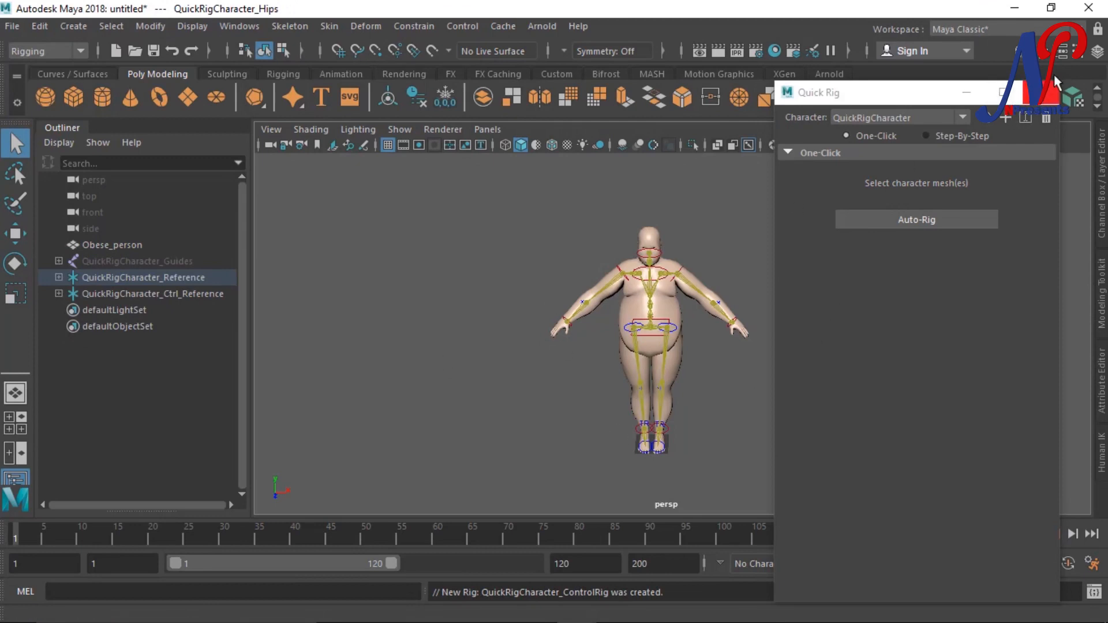
click(1039, 92)
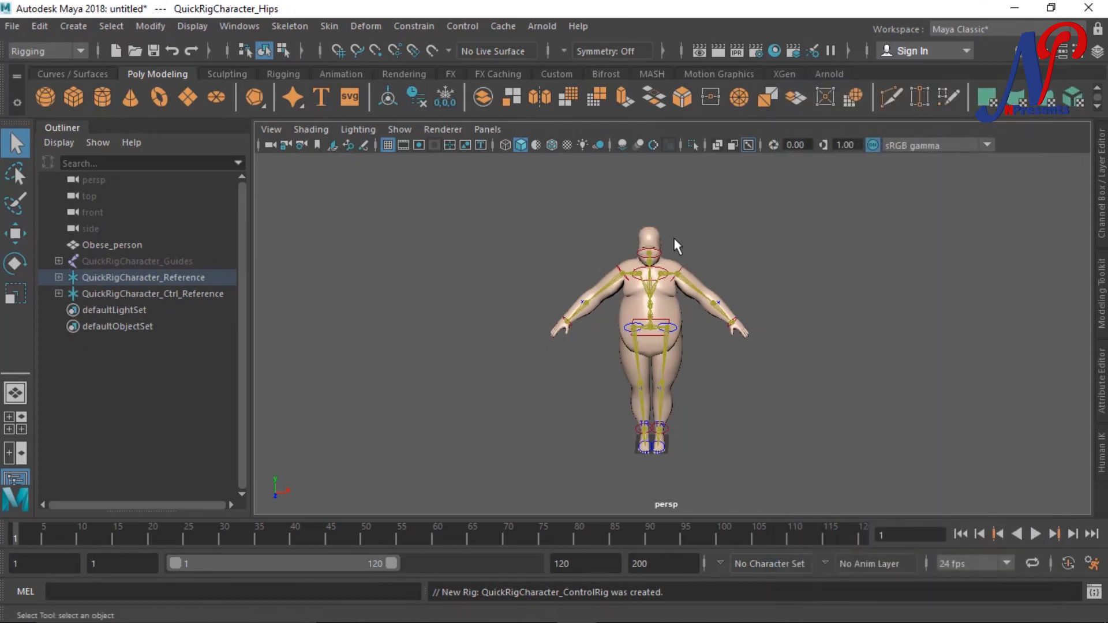
Inspect the generated skeleton and controls from the torso down to the feet, and close the Outliner.
scroll(799, 349, up, 6)
alt+drag(829, 376, 714, 436)
alt+middle_drag(715, 436, 687, 390)
alt+drag(688, 389, 554, 424)
alt+right_drag(554, 425, 636, 354)
alt+middle_drag(636, 353, 734, 438)
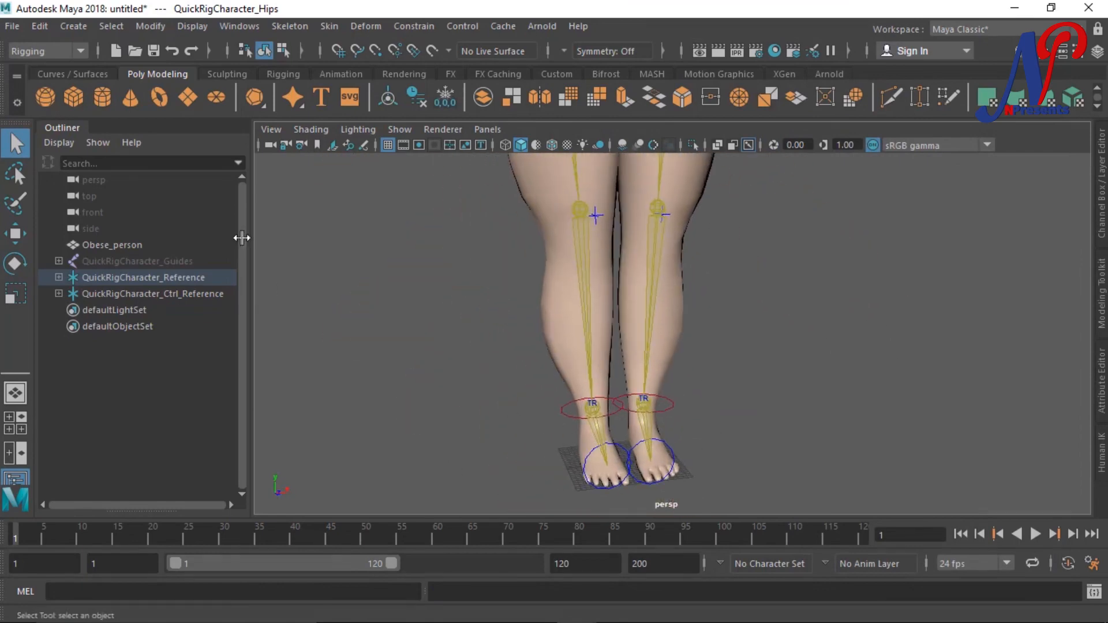
right_click(67, 124)
click(123, 192)
Test the rig's right leg by moving the right ankle effector away from its rest position.
scroll(551, 374, down, 8)
alt+drag(600, 477, 698, 440)
scroll(698, 440, up, 4)
alt+middle_drag(598, 402, 663, 404)
alt+drag(664, 404, 514, 462)
alt+middle_drag(614, 415, 681, 410)
alt+drag(618, 415, 619, 355)
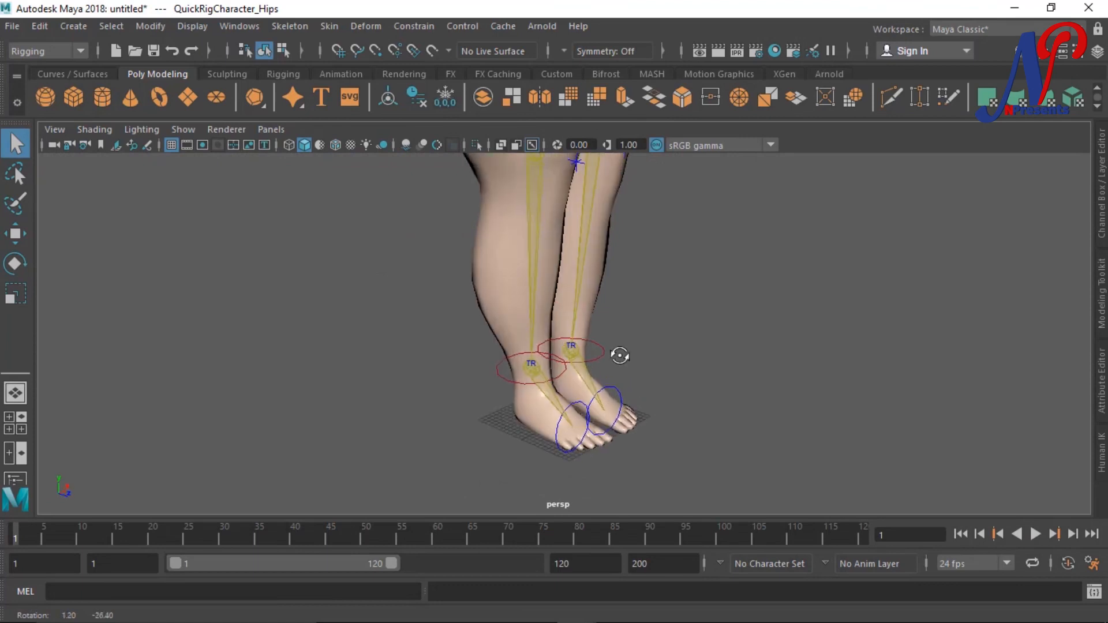
click(514, 380)
key(w)
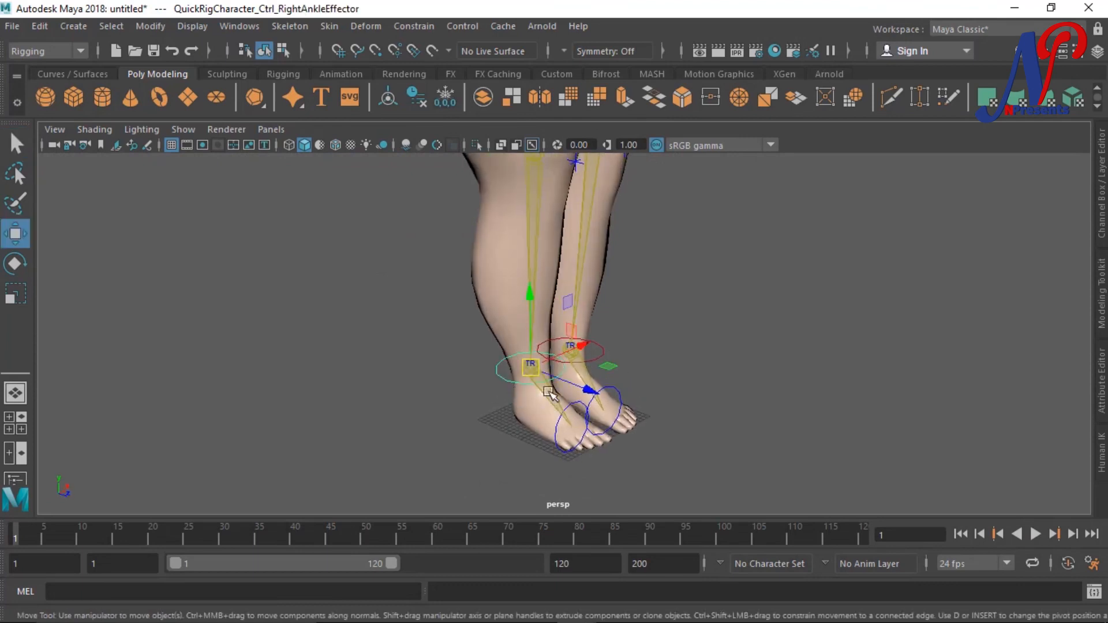
drag(531, 365, 613, 371)
Raise the left ankle effector to bend the left knee, and lower the hips effector.
scroll(599, 389, down, 4)
alt+middle_drag(618, 326, 634, 535)
alt+drag(652, 391, 554, 427)
scroll(551, 391, down, 3)
click(597, 397)
alt+drag(468, 375, 569, 342)
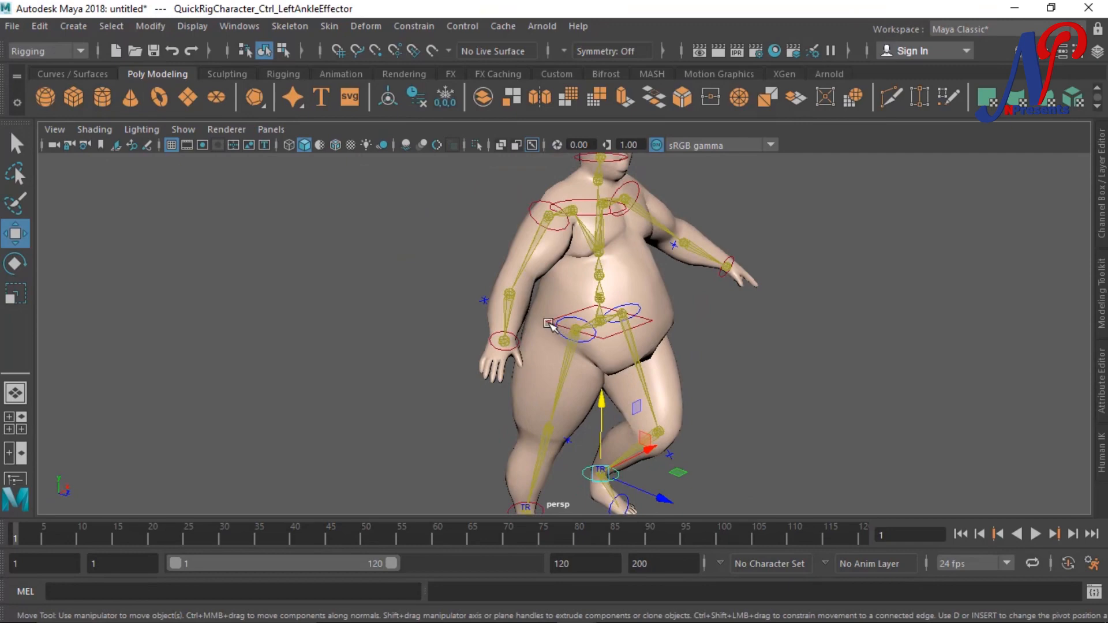
click(550, 324)
drag(596, 254, 605, 332)
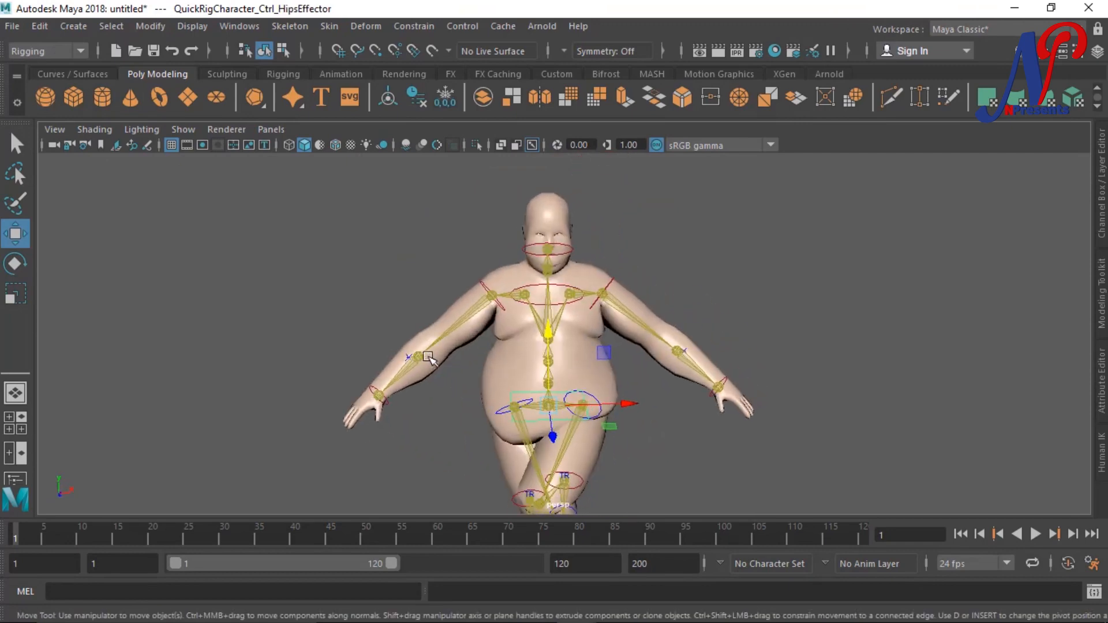
Rotate the right forearm control about 49 degrees to test the elbow.
click(425, 358)
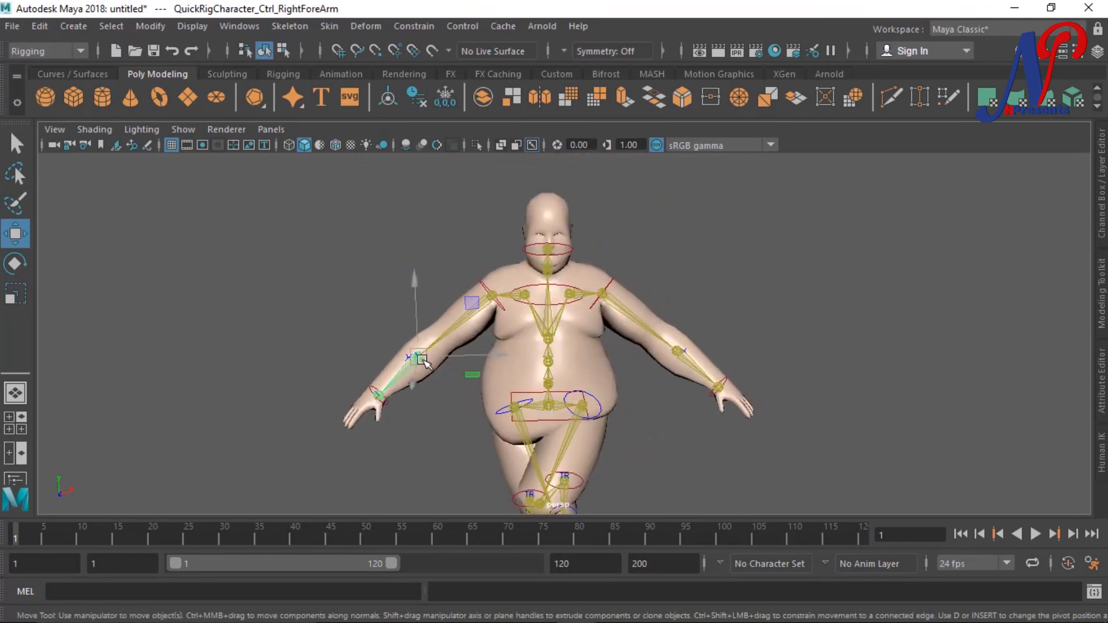
key(e)
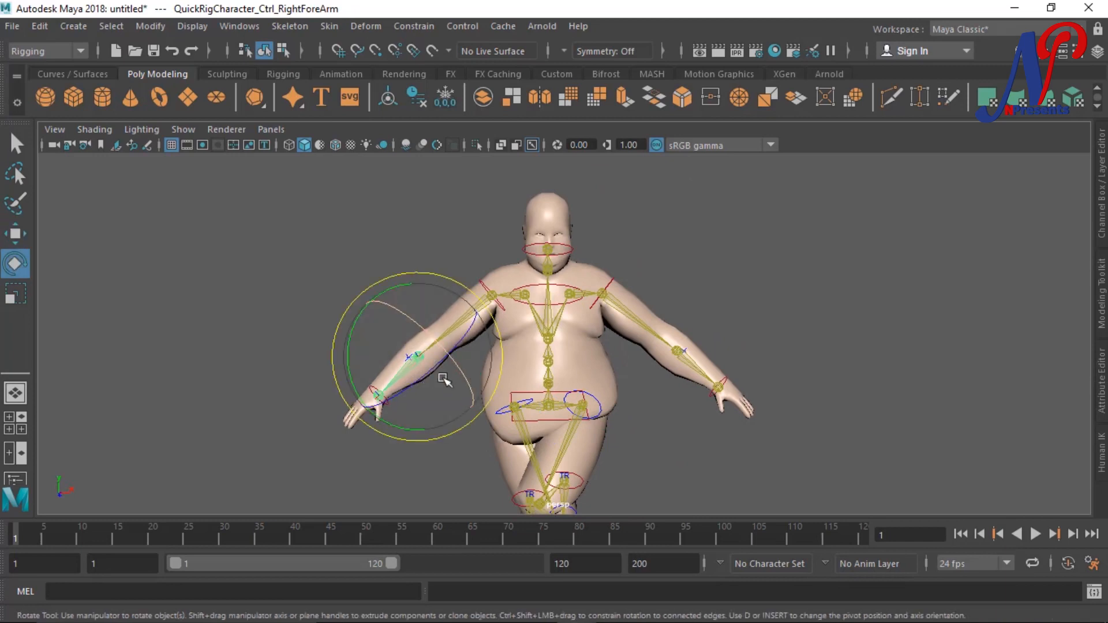
drag(414, 382, 447, 362)
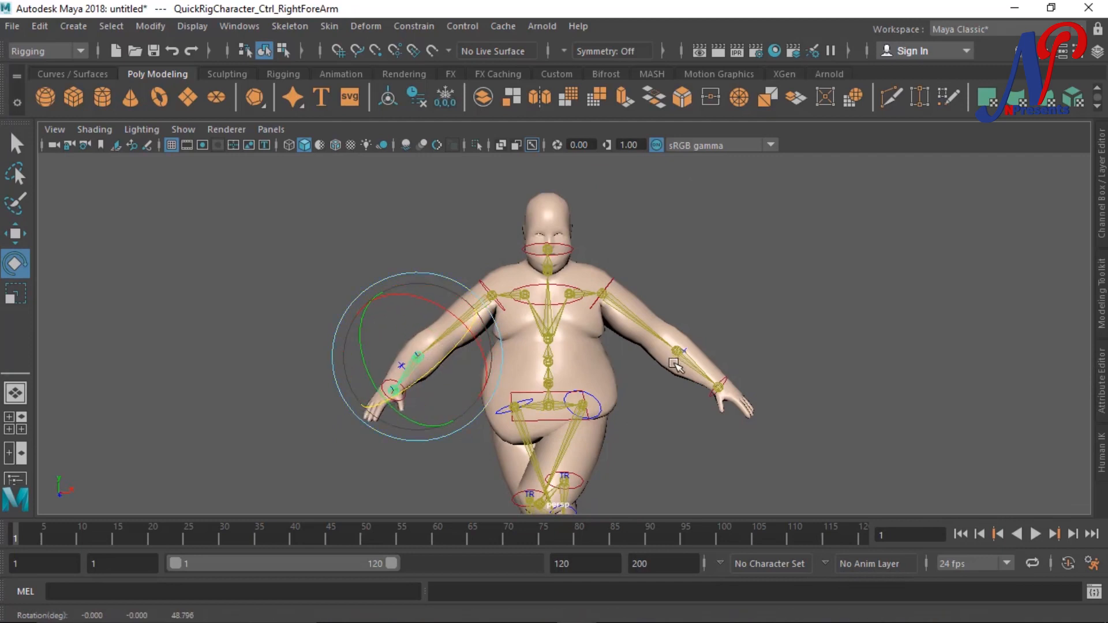
Rotate the left forearm control about 60 degrees, and check the bent arm from several angles.
click(677, 354)
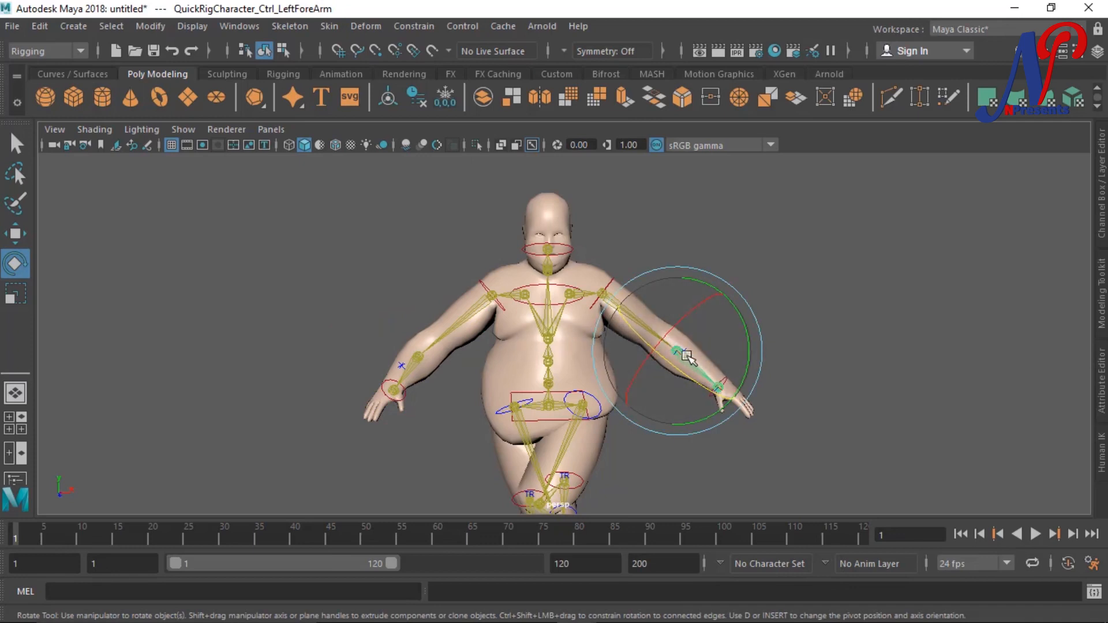
drag(684, 378, 523, 427)
scroll(769, 379, down, 5)
scroll(776, 377, up, 3)
scroll(641, 413, up, 4)
alt+middle_drag(646, 412, 779, 420)
scroll(698, 415, up, 2)
alt+drag(635, 419, 613, 330)
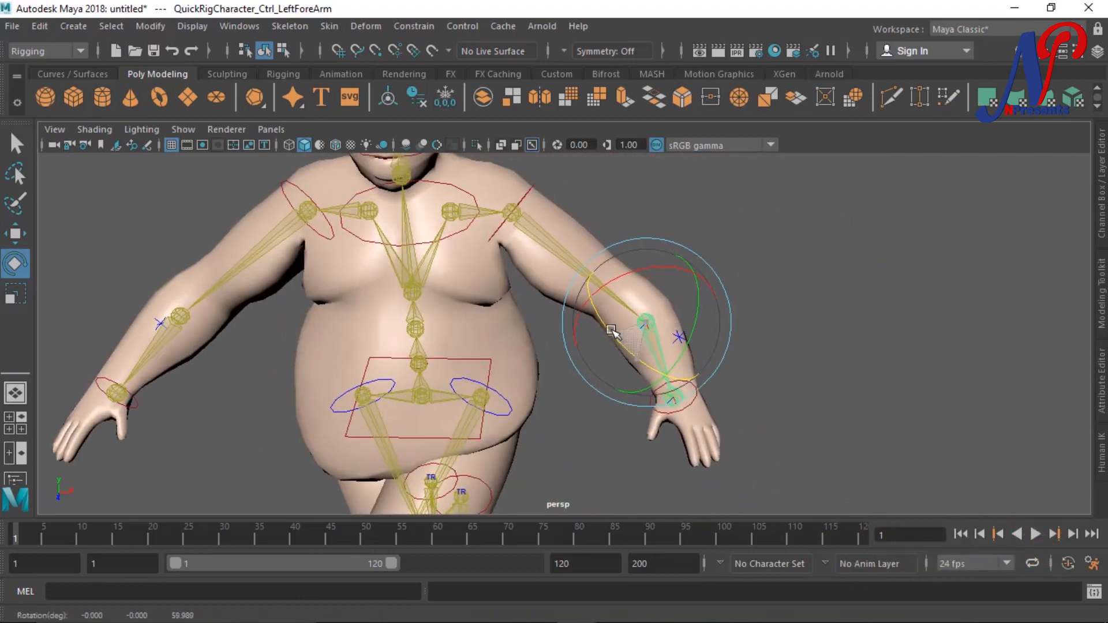
alt+drag(777, 384, 596, 445)
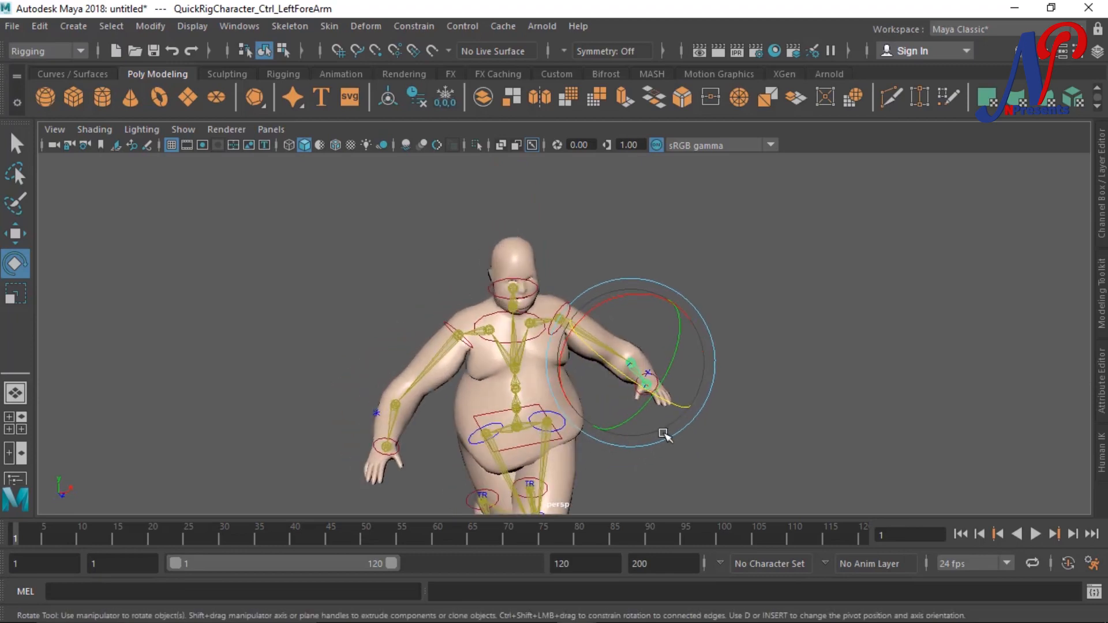
alt+drag(725, 477, 662, 356)
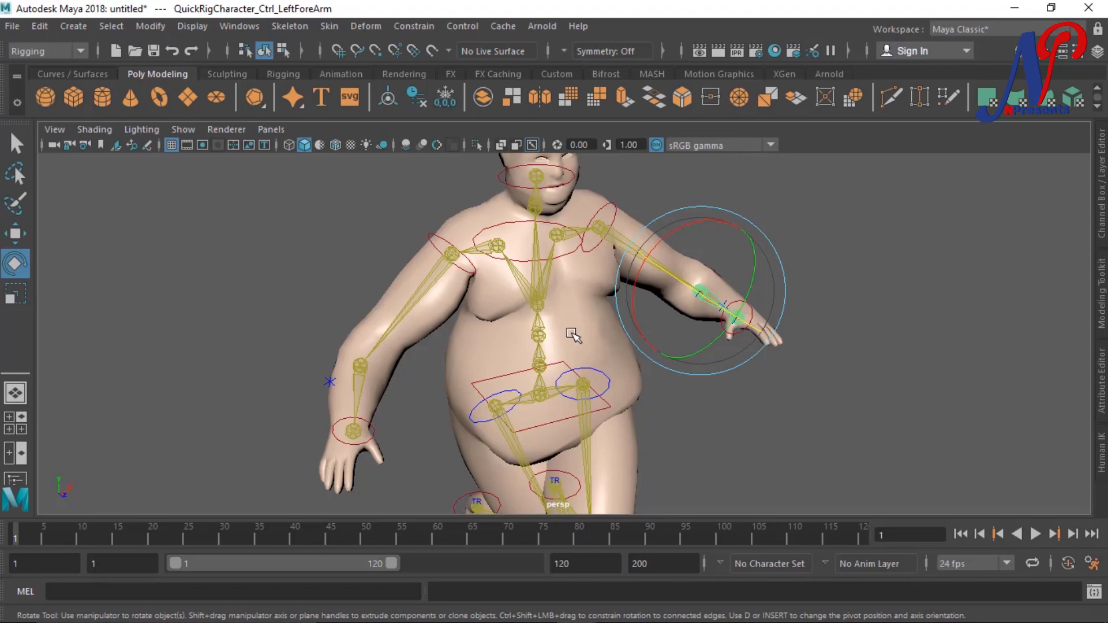
Start a new scene, discarding the posed auto-rigged character without saving.
click(116, 51)
click(553, 324)
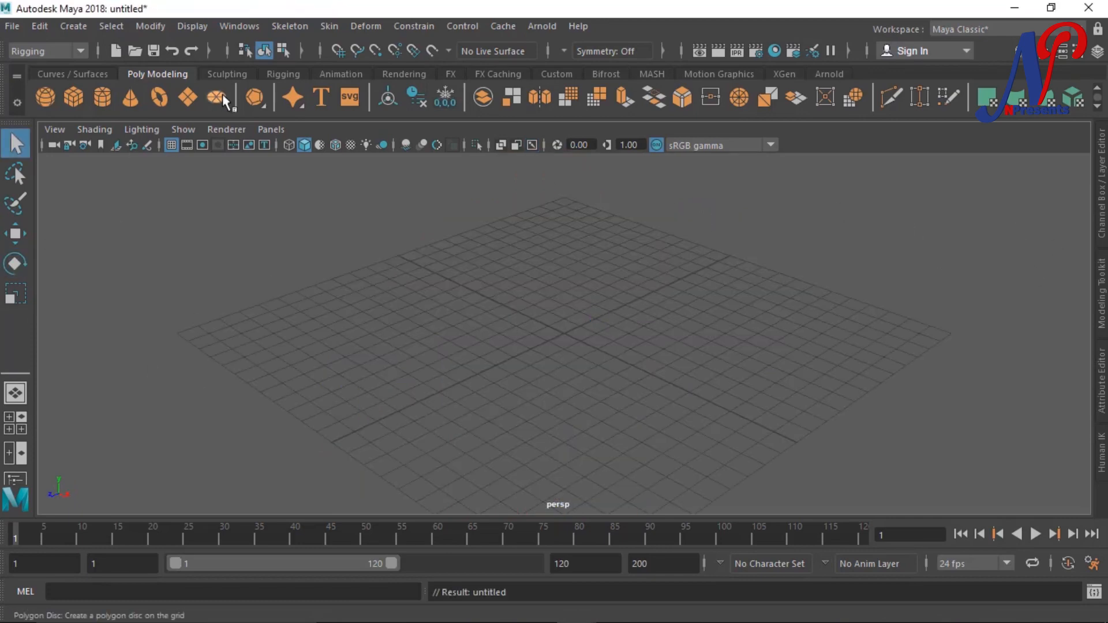
Import CharacterObese.ma from the Content Browser's Bipeds examples into the empty scene, and close the browser.
click(234, 26)
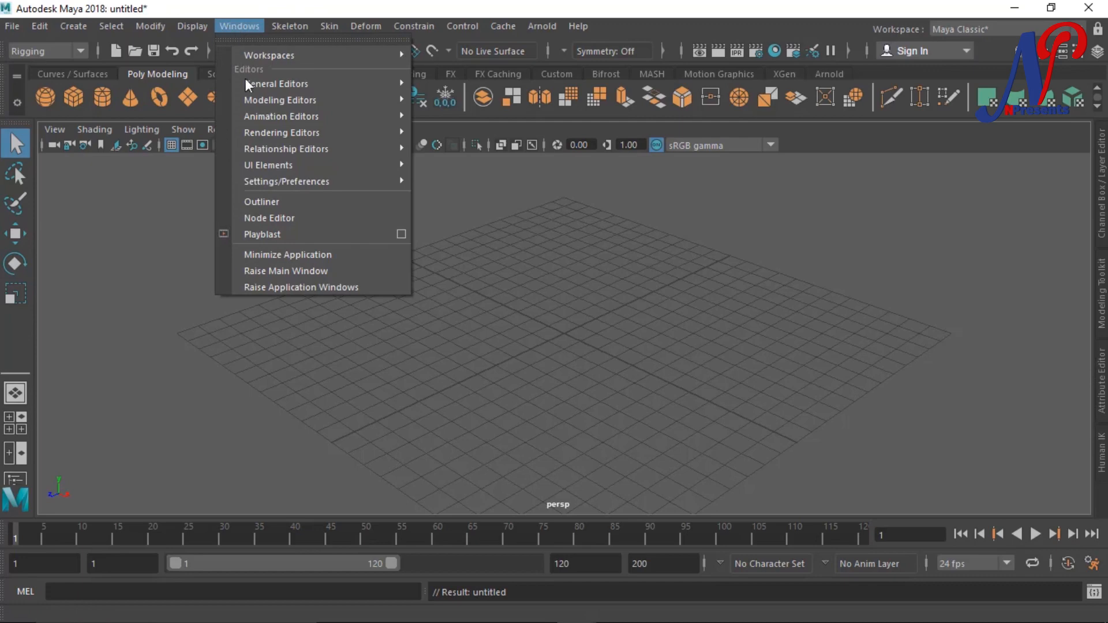
mouse_move(282, 83)
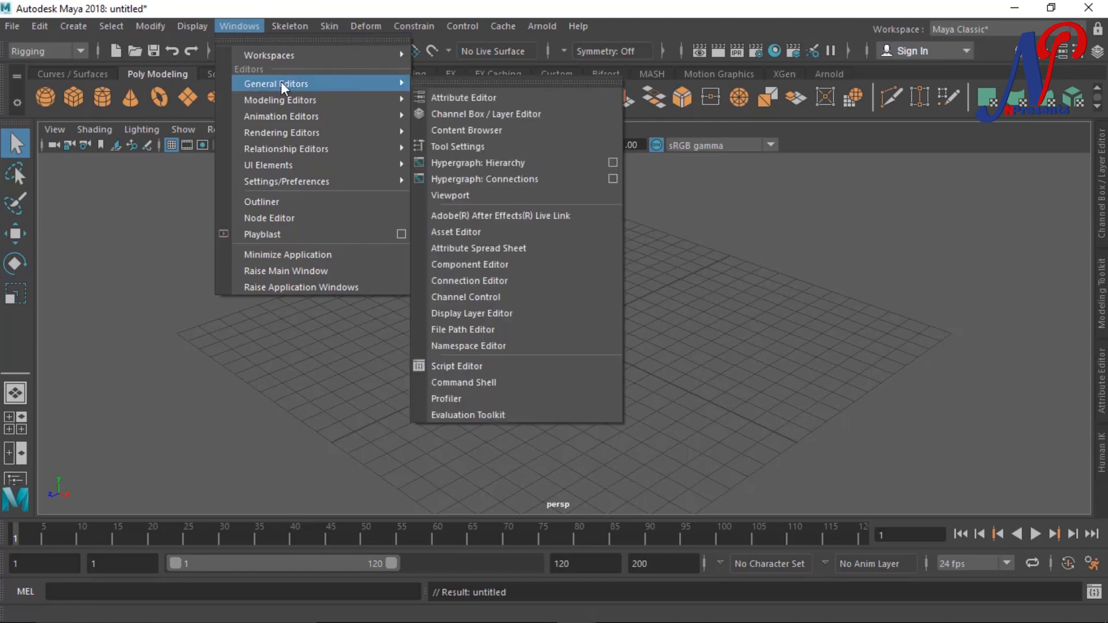
click(491, 132)
drag(566, 272, 785, 215)
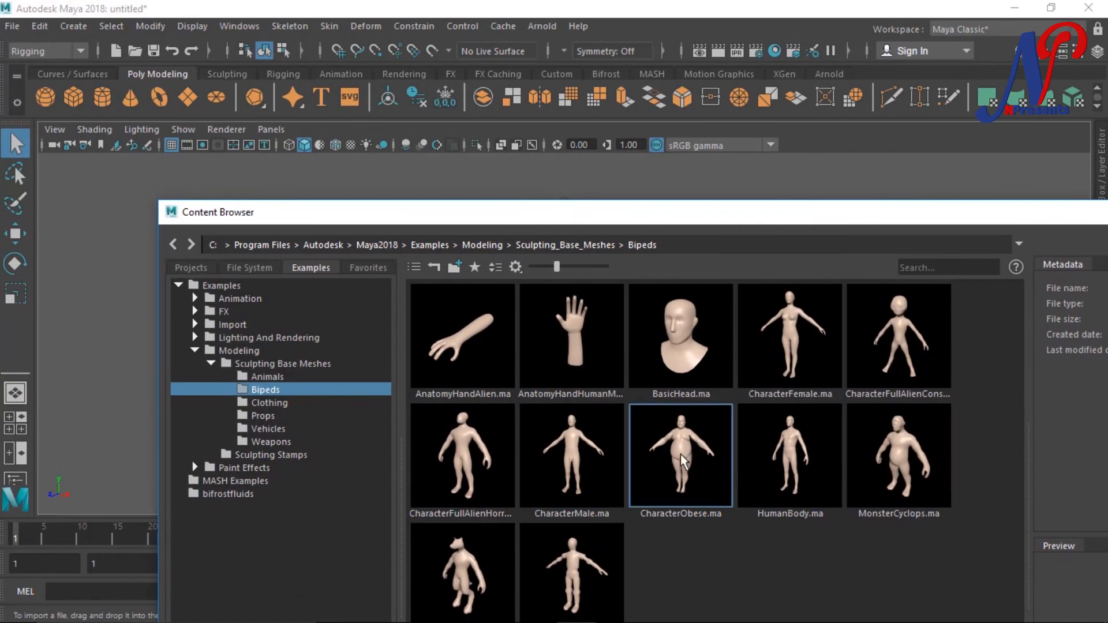
drag(564, 215, 836, 203)
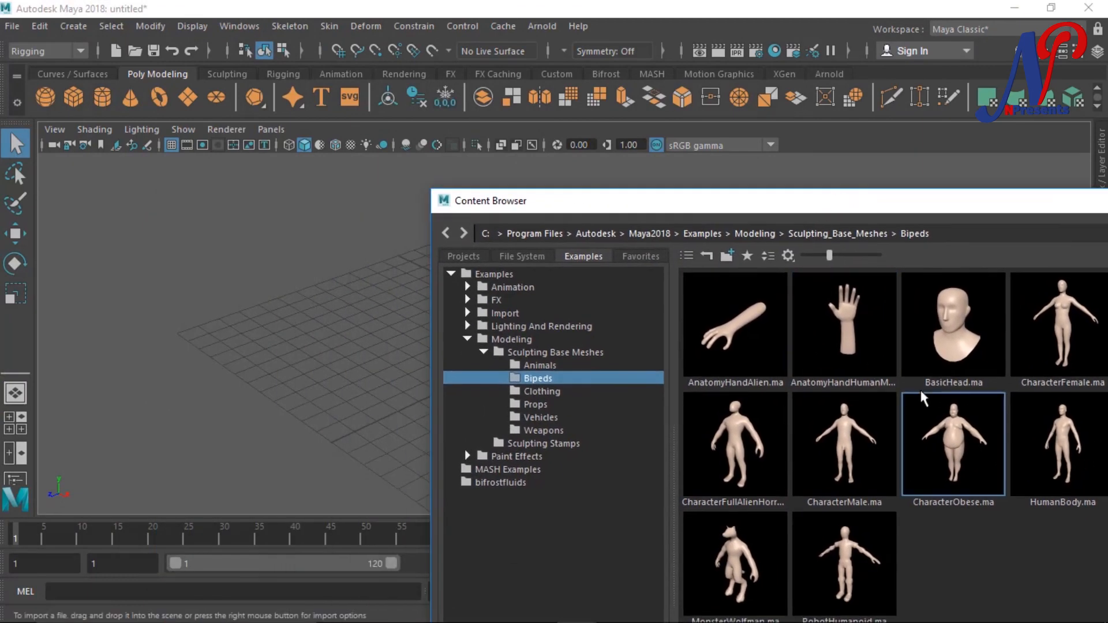
drag(954, 444, 271, 375)
drag(853, 201, 289, 315)
click(970, 315)
Switch to the front view and frame the imported body from the head down to the lower legs.
scroll(623, 287, down, 10)
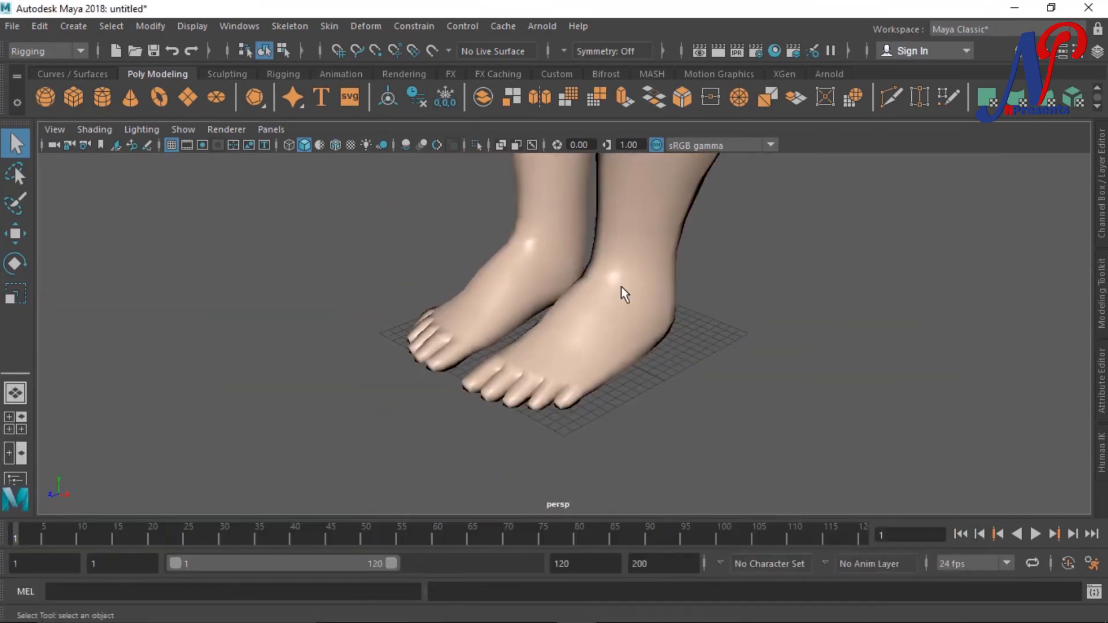
alt+drag(461, 321, 668, 324)
alt+middle_drag(631, 341, 626, 458)
alt+drag(618, 407, 497, 406)
alt+middle_drag(564, 280, 583, 356)
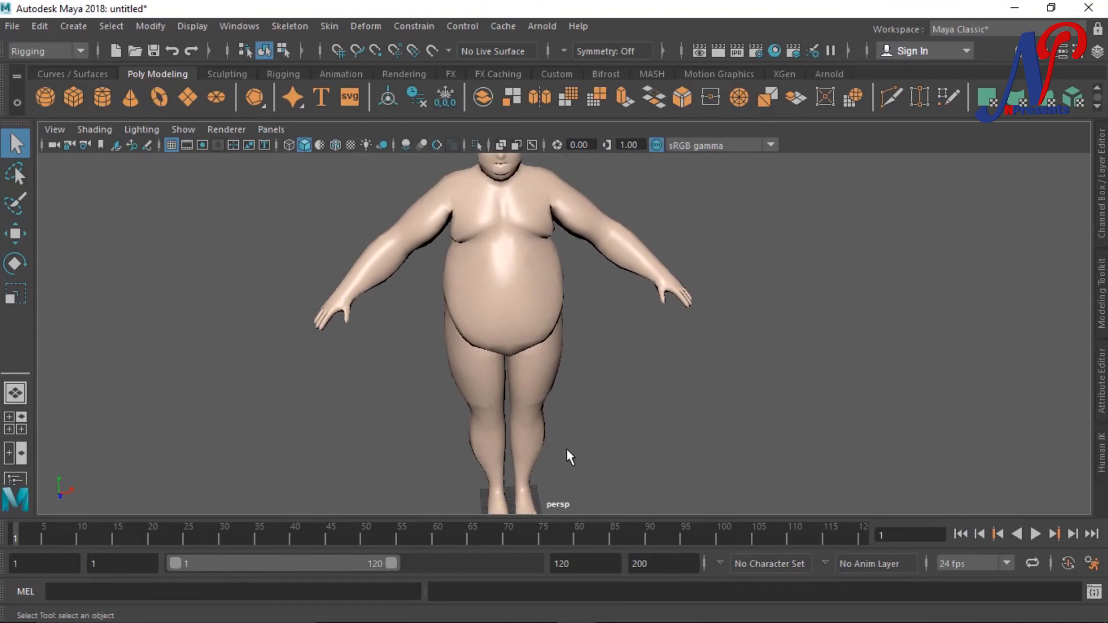
key(space)
key(space)
scroll(401, 398, down, 5)
alt+middle_drag(589, 254, 555, 492)
scroll(622, 386, down, 2)
scroll(565, 473, down, 2)
alt+middle_drag(629, 267, 617, 476)
alt+middle_drag(599, 231, 584, 484)
scroll(600, 404, down, 2)
scroll(606, 392, down, 1)
alt+middle_drag(635, 415, 635, 389)
scroll(615, 350, down, 2)
alt+drag(635, 389, 613, 396)
alt+middle_drag(613, 396, 673, 414)
scroll(671, 381, down, 2)
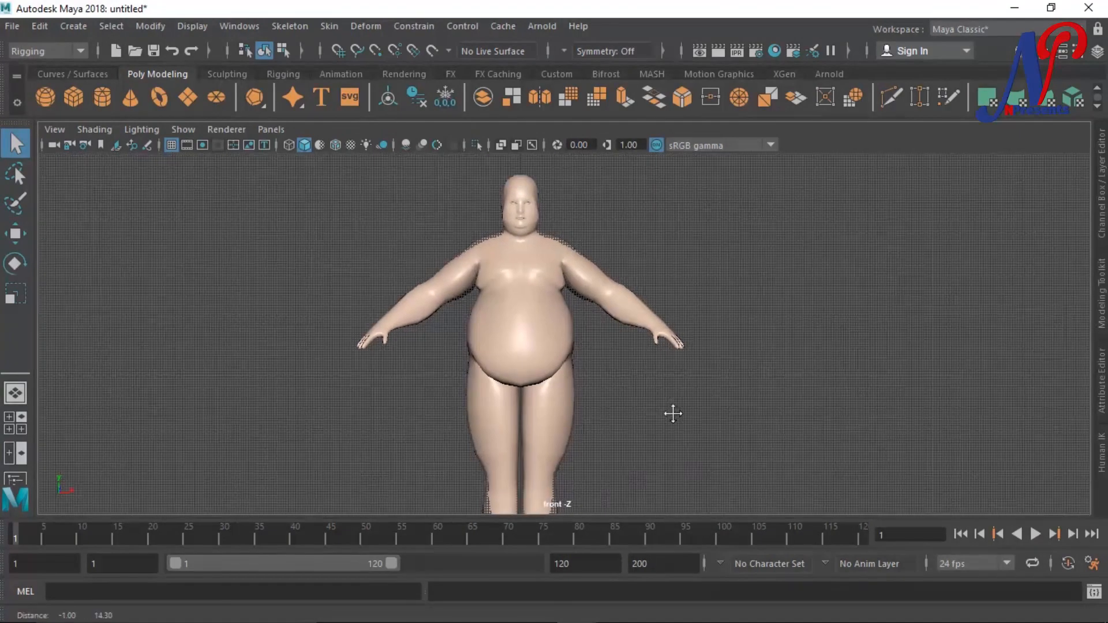
Open Quick Rig in Step-By-Step mode, with its window placed clear of the body.
click(285, 26)
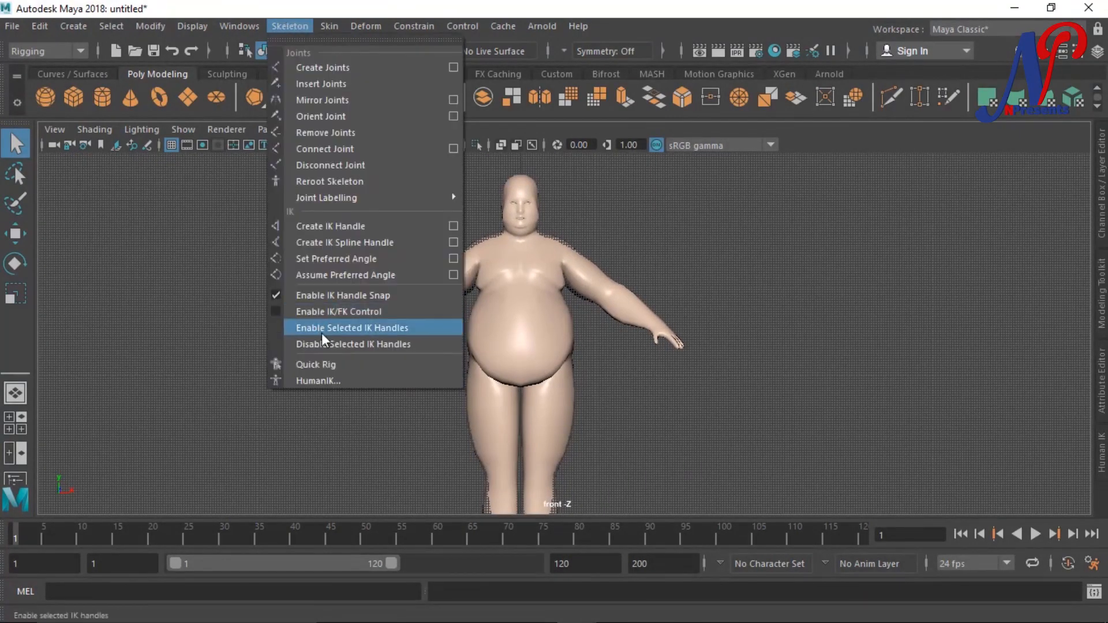
click(320, 364)
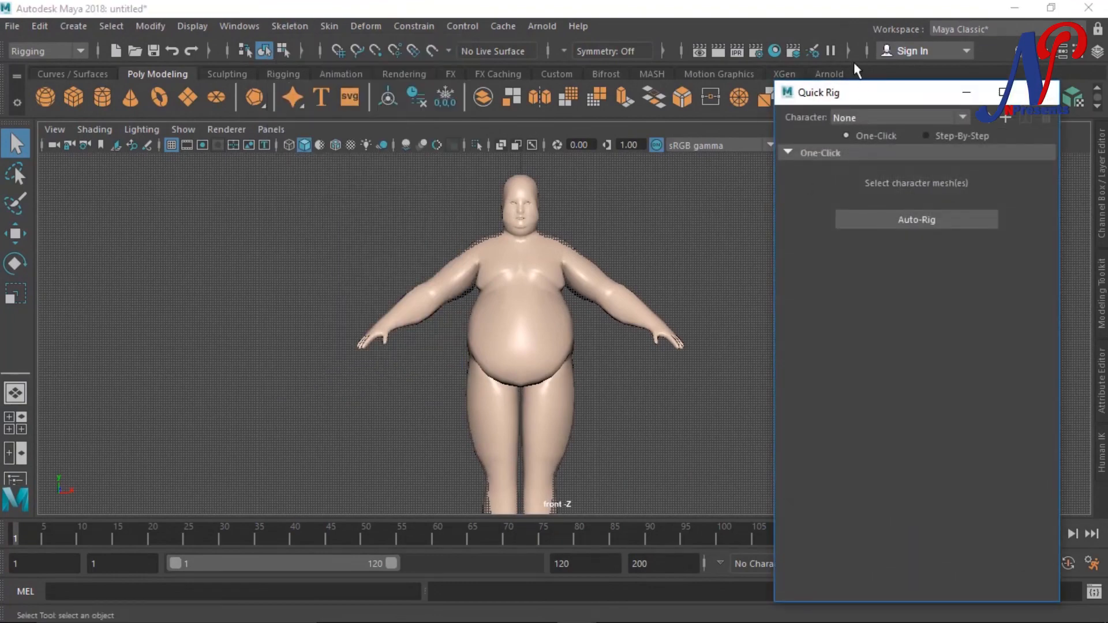
drag(864, 95, 818, 97)
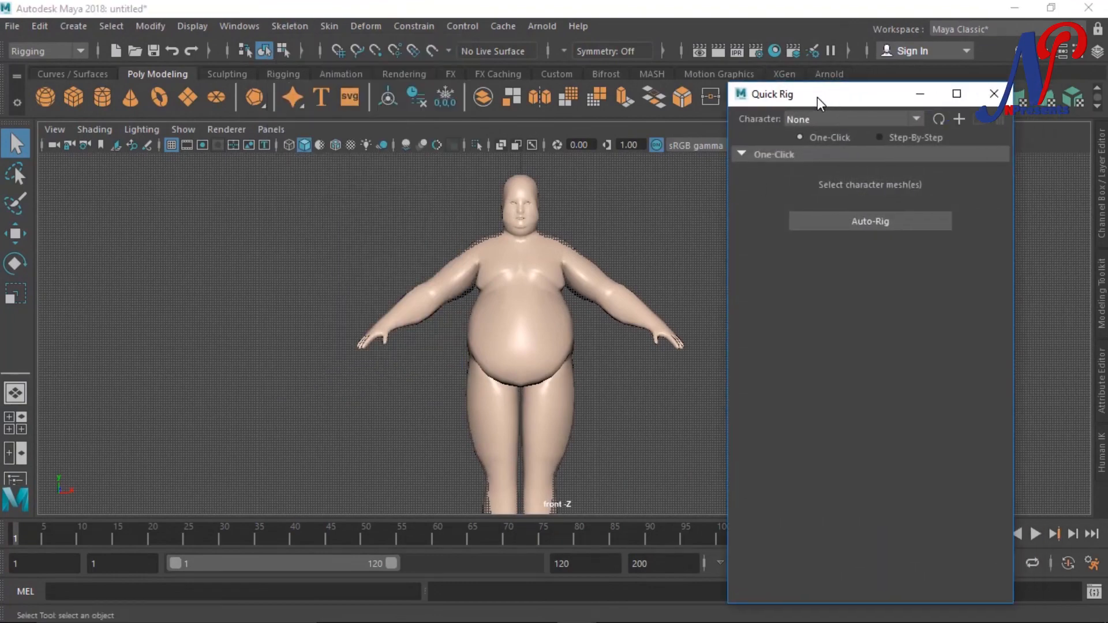
click(882, 137)
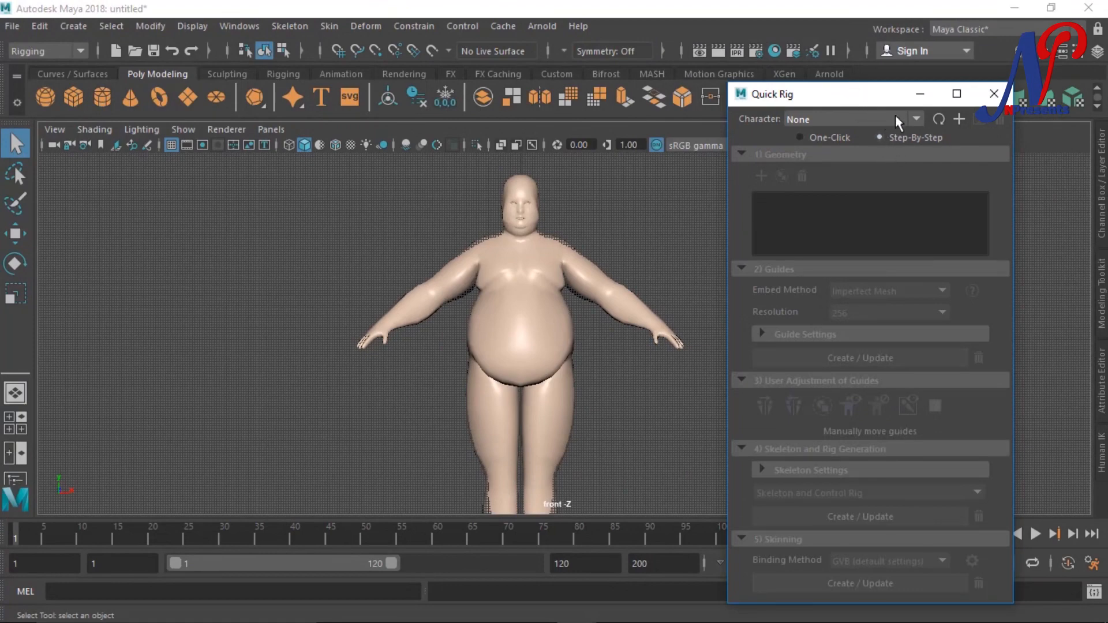
drag(867, 93, 882, 94)
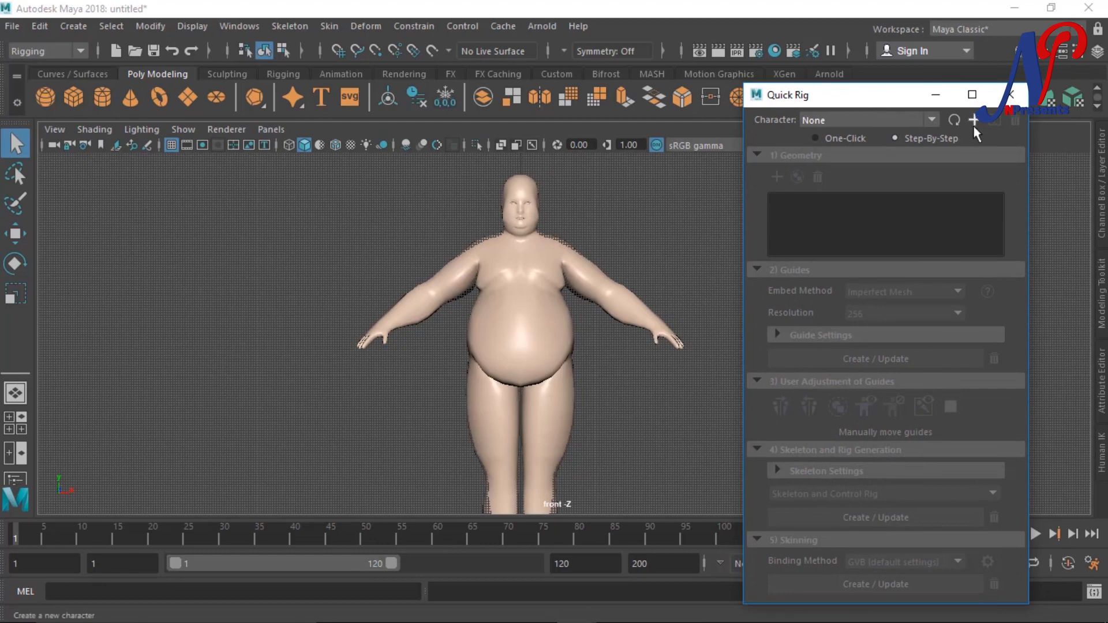
Create a new Quick Rig character and add the Obese_person mesh as its geometry.
click(534, 313)
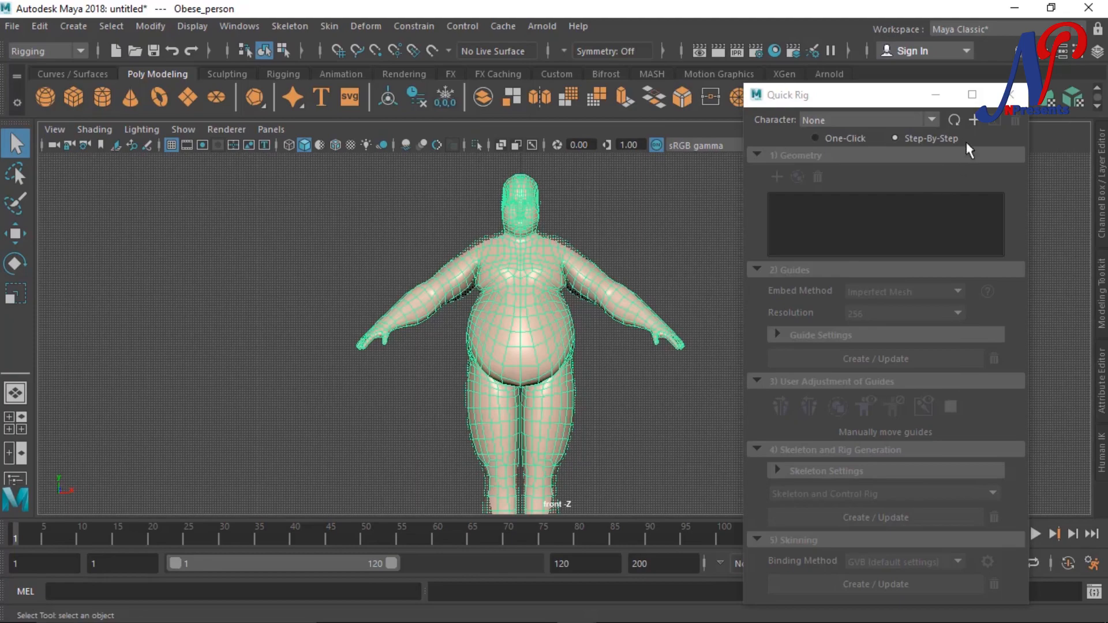
click(975, 125)
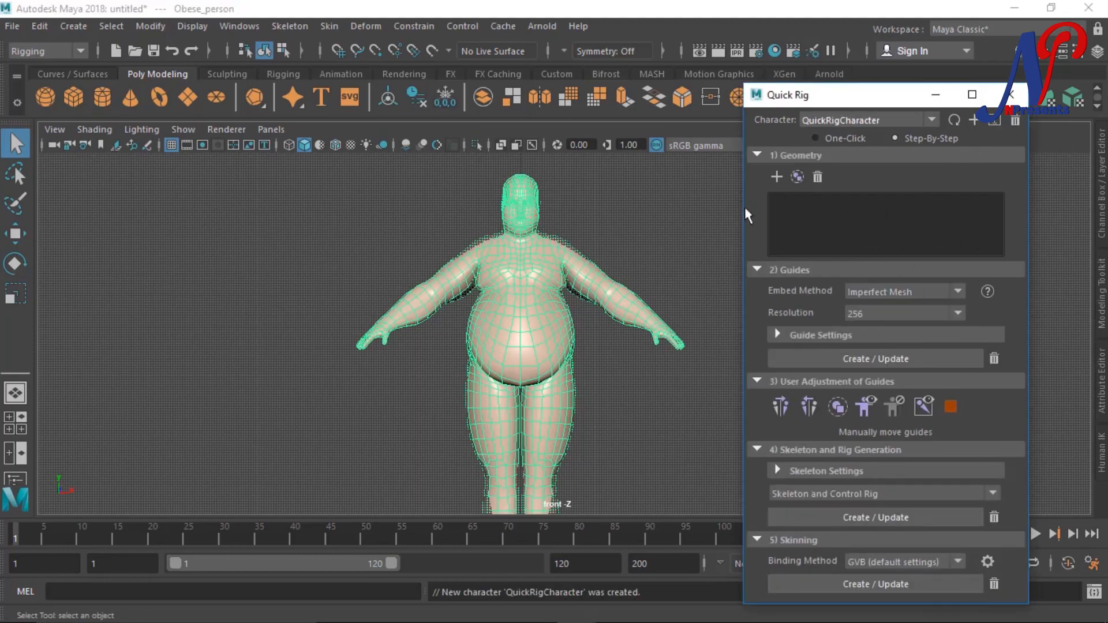
click(777, 177)
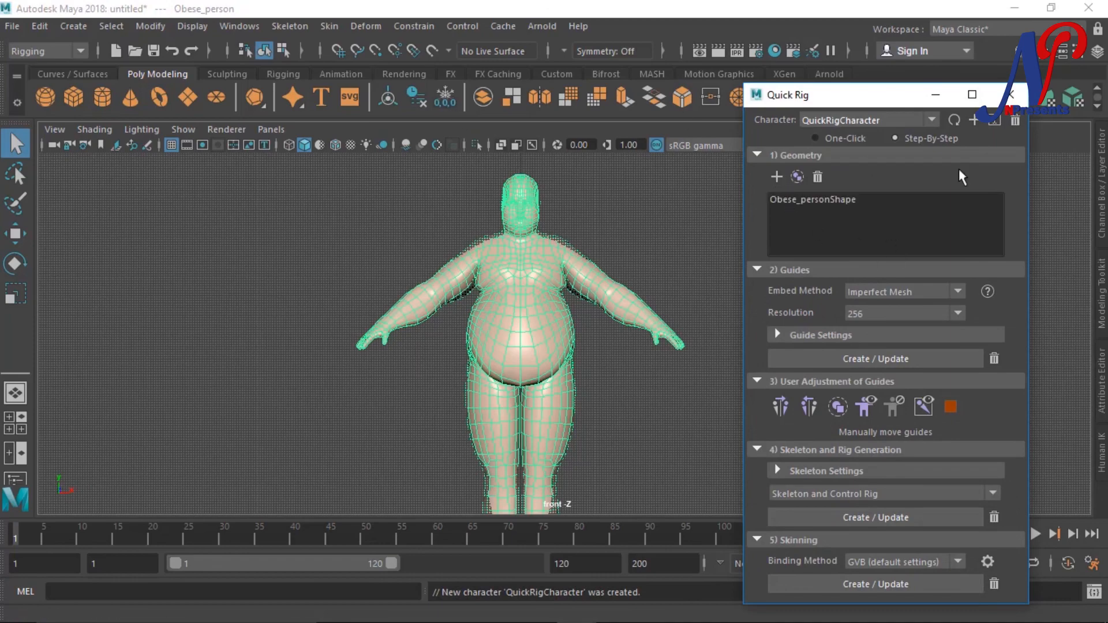
Generate the joint guides with the Imperfect Mesh embed method at resolution 256.
drag(820, 102, 806, 61)
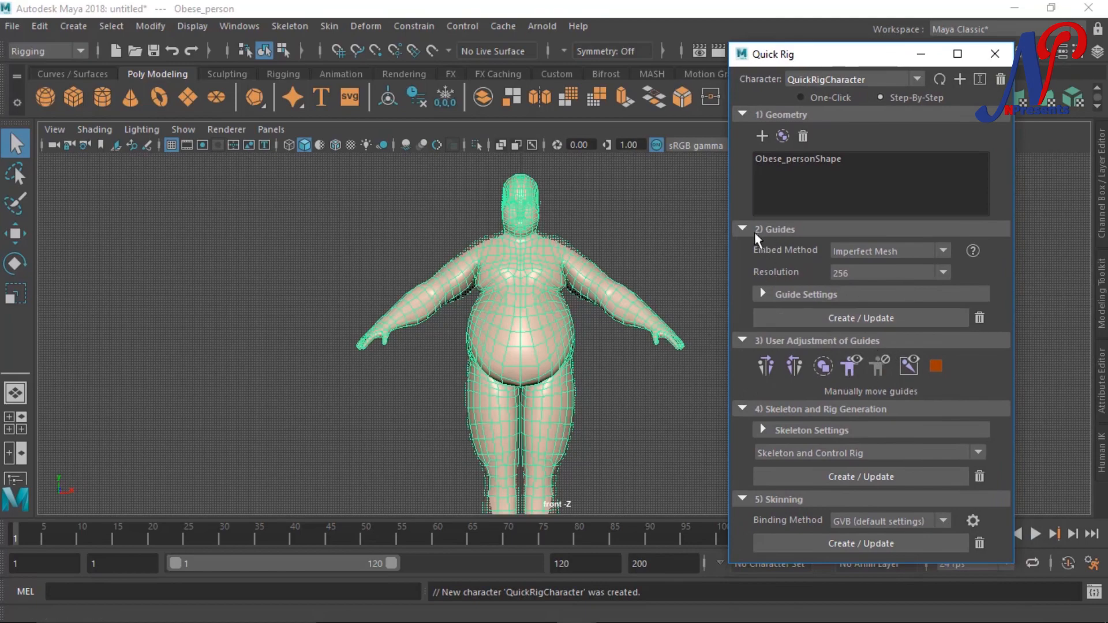
click(839, 322)
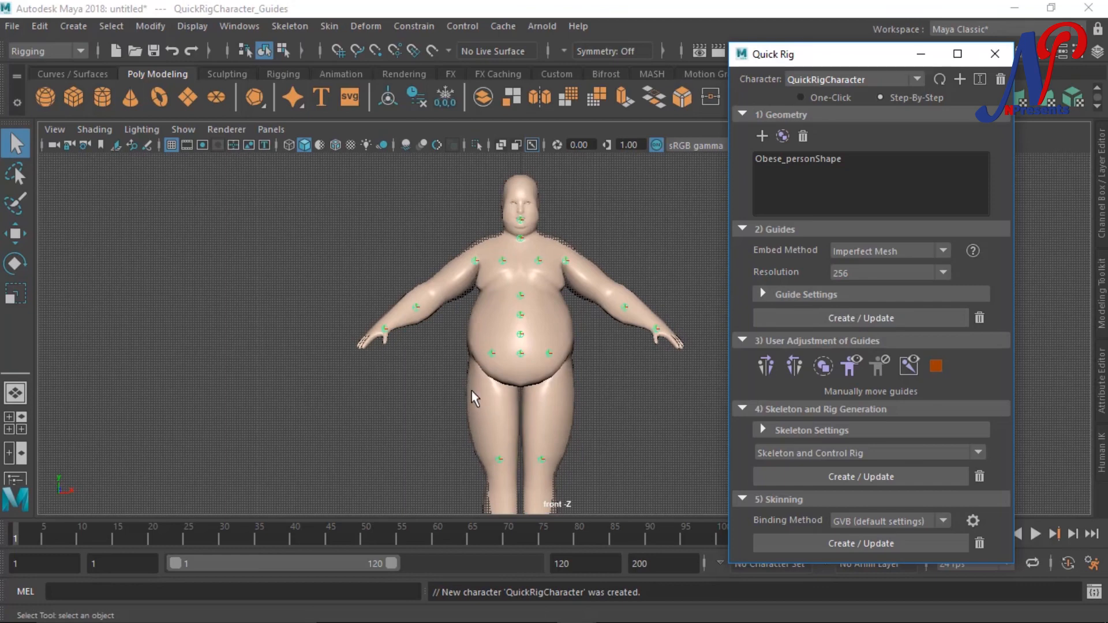
Move the RightForeArm guide up the arm toward the shoulder, to about X -35.3, Y 123.3, Z 2.0 cm.
click(417, 307)
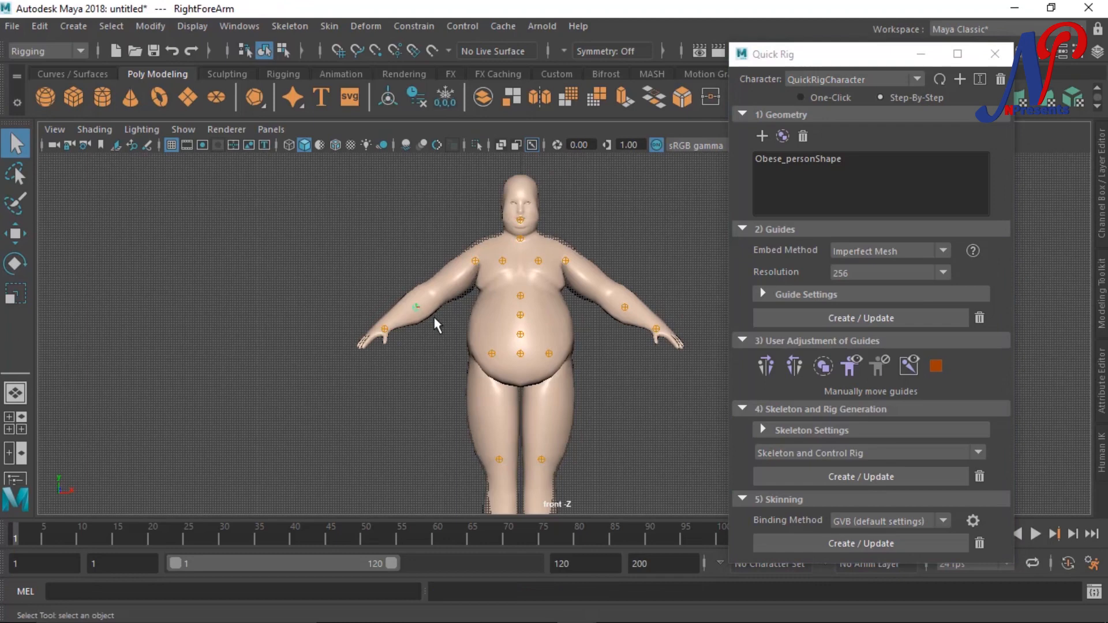
key(w)
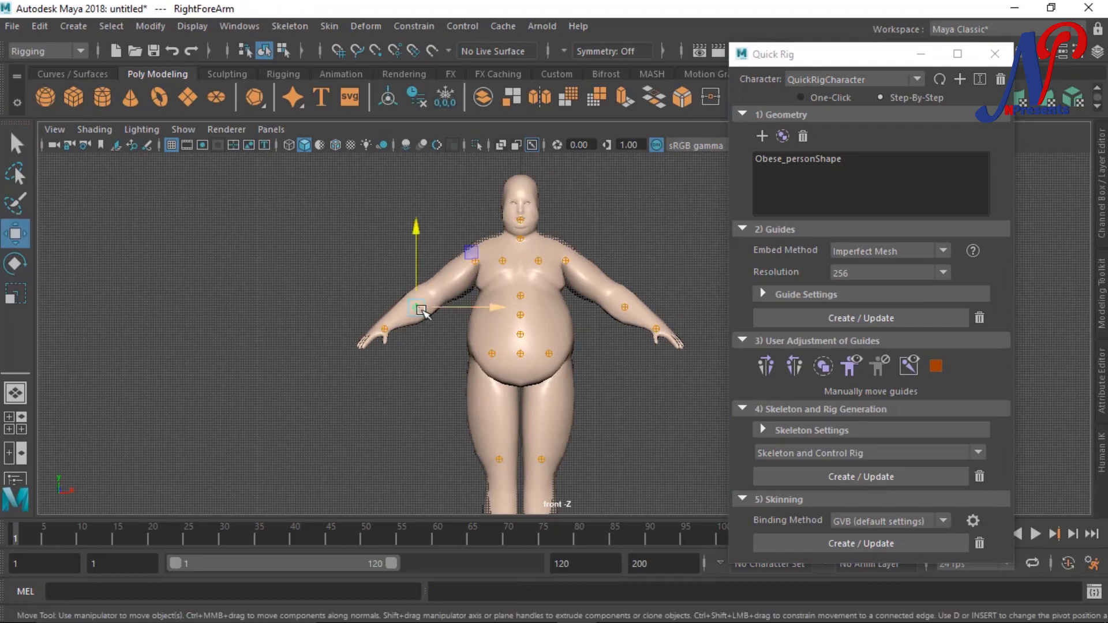
drag(414, 315, 435, 295)
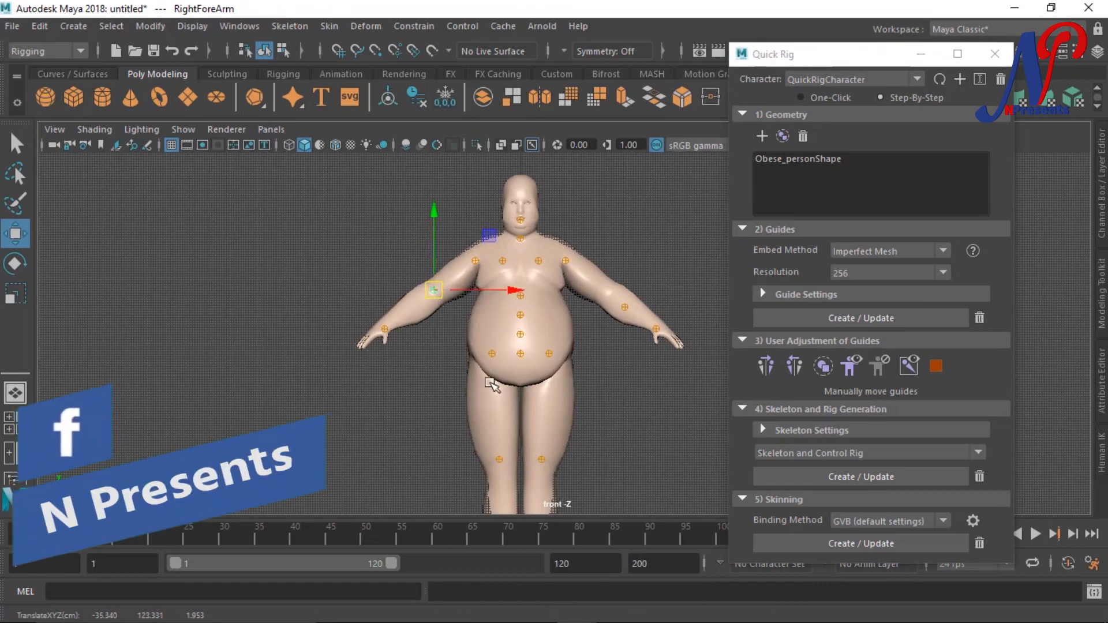
Move the LeftForeArm guide up the arm toward the shoulder, to about X 35.7, Y 122.4, Z 2.0 cm.
key(f)
scroll(454, 367, down, 10)
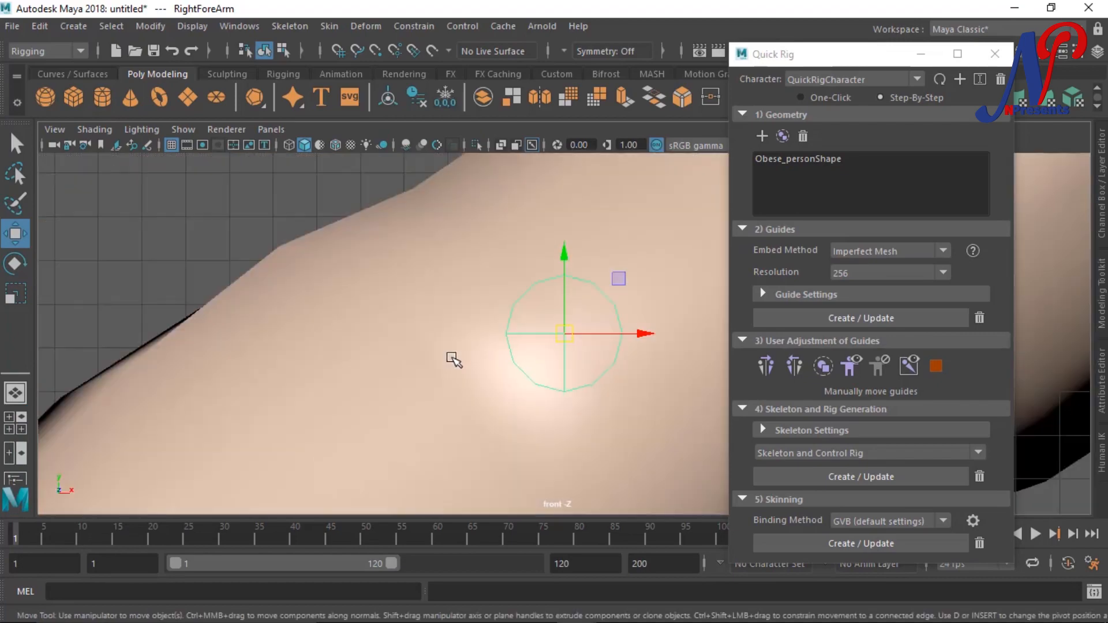
scroll(513, 393, down, 4)
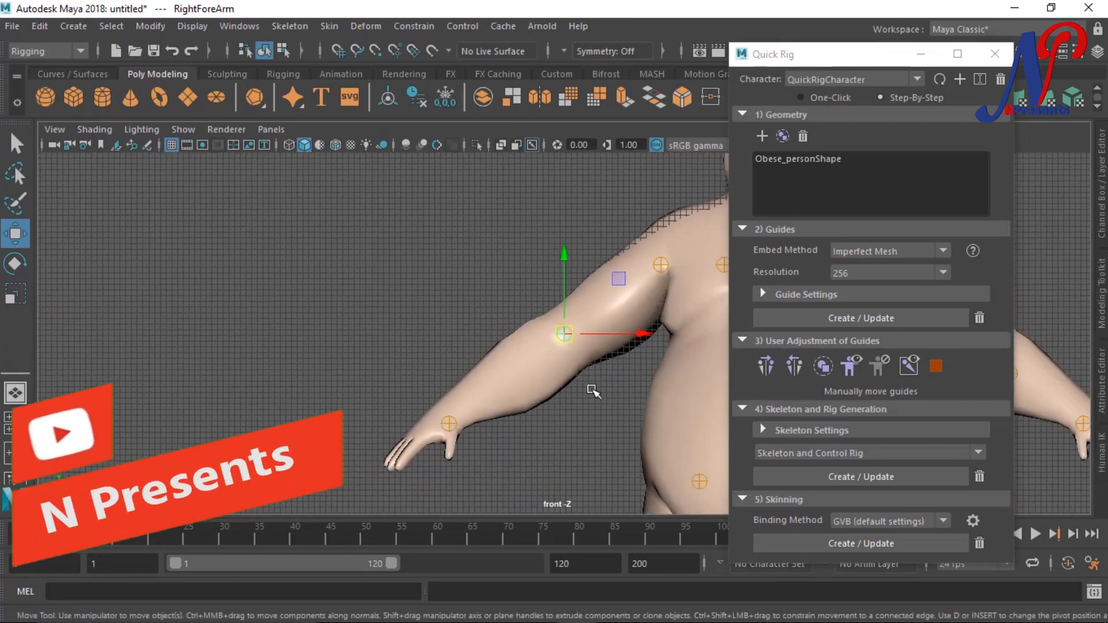
scroll(629, 386, down, 2)
alt+middle_drag(649, 428, 488, 404)
scroll(517, 404, up, 3)
scroll(502, 407, down, 3)
scroll(484, 403, up, 4)
click(589, 374)
drag(594, 376, 540, 328)
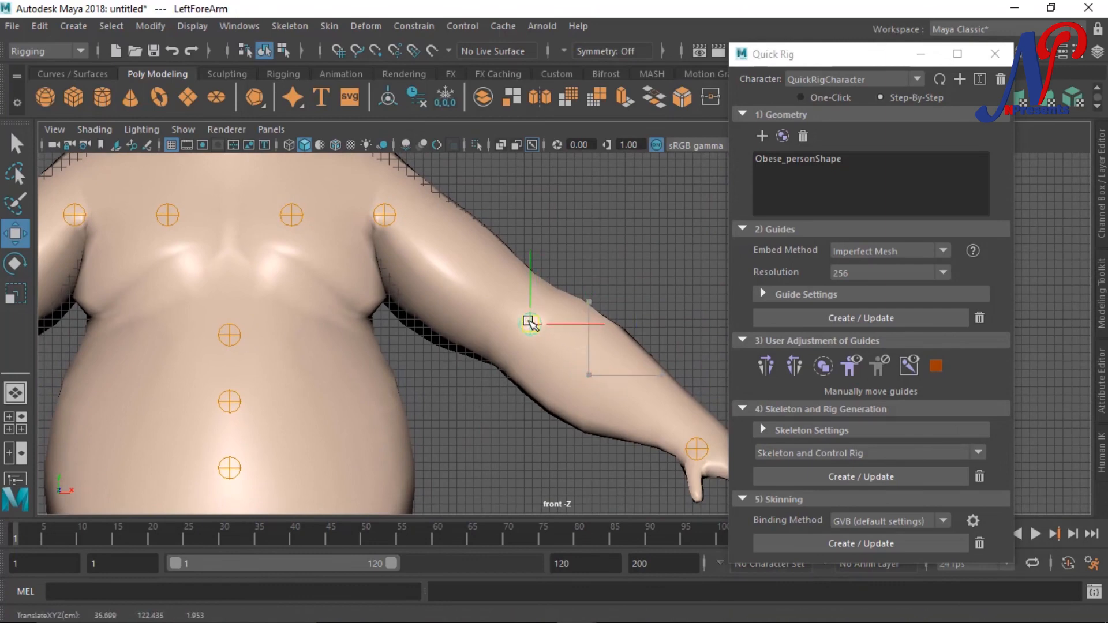
Nudge the LeftHand guide slightly up toward the wrist, to about X 54.2, Y 108.6, Z 12.2 cm.
scroll(585, 405, down, 1)
scroll(474, 394, down, 3)
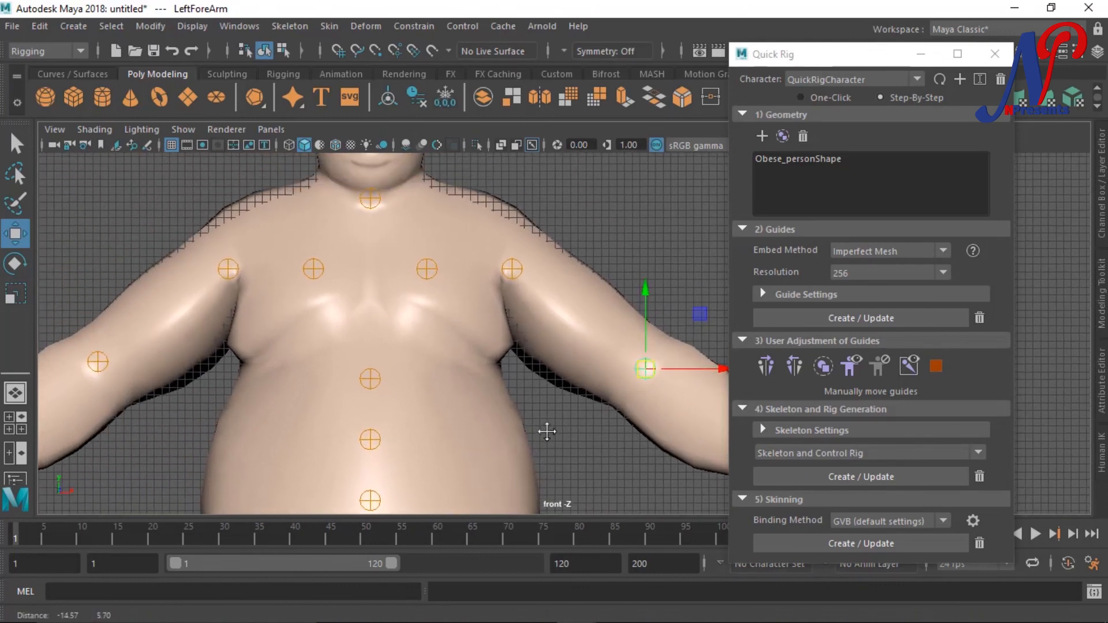
scroll(546, 432, up, 1)
scroll(525, 438, up, 2)
scroll(508, 423, down, 3)
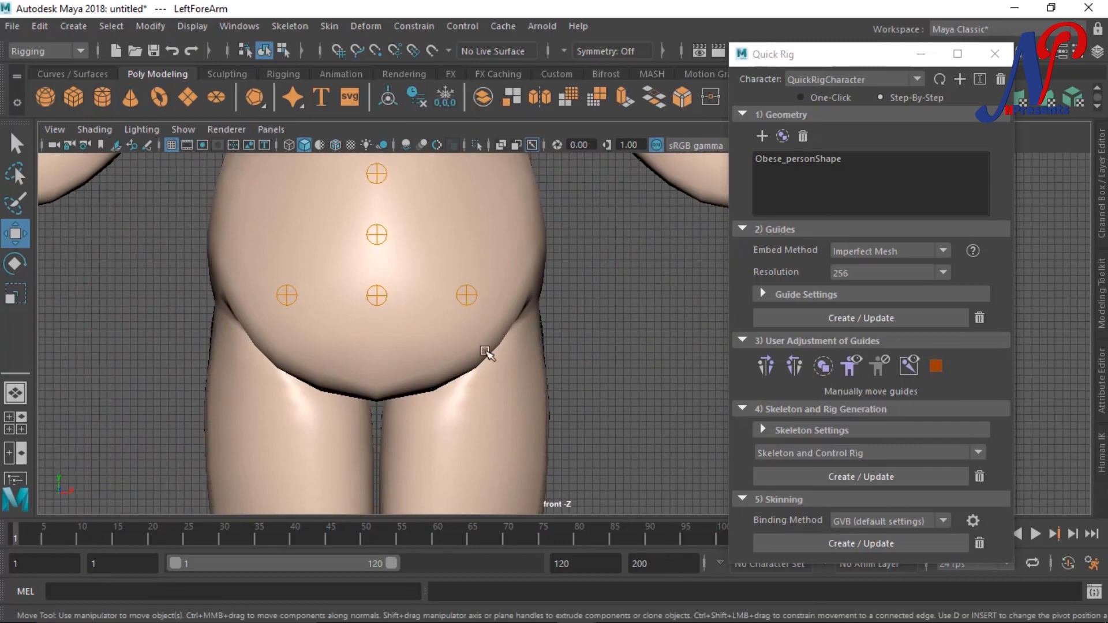
scroll(381, 334, up, 3)
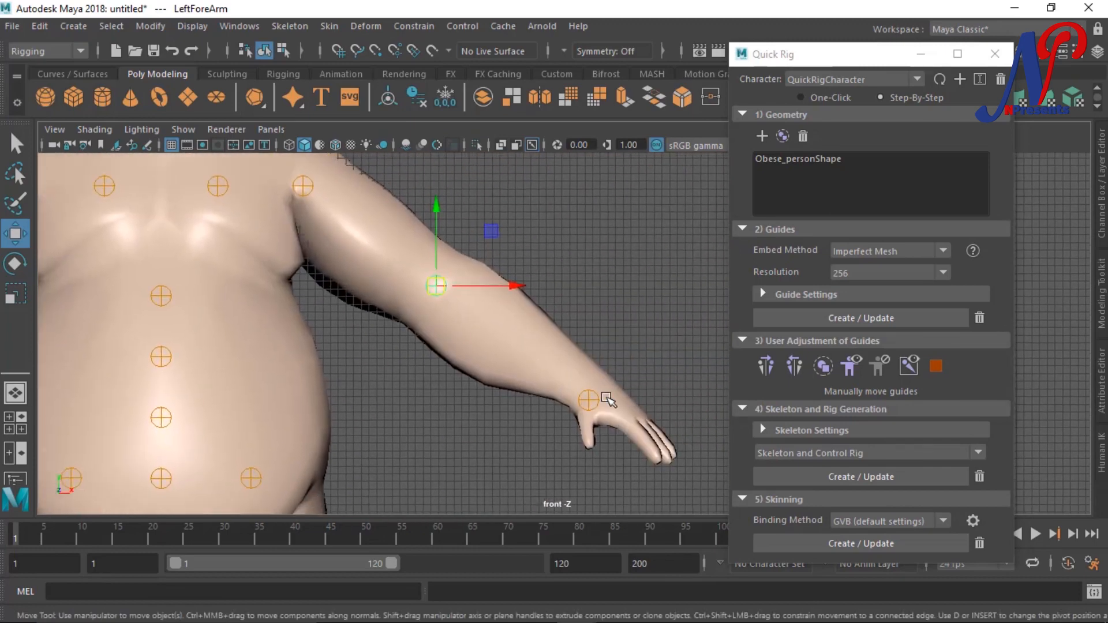
click(590, 400)
drag(590, 399, 589, 397)
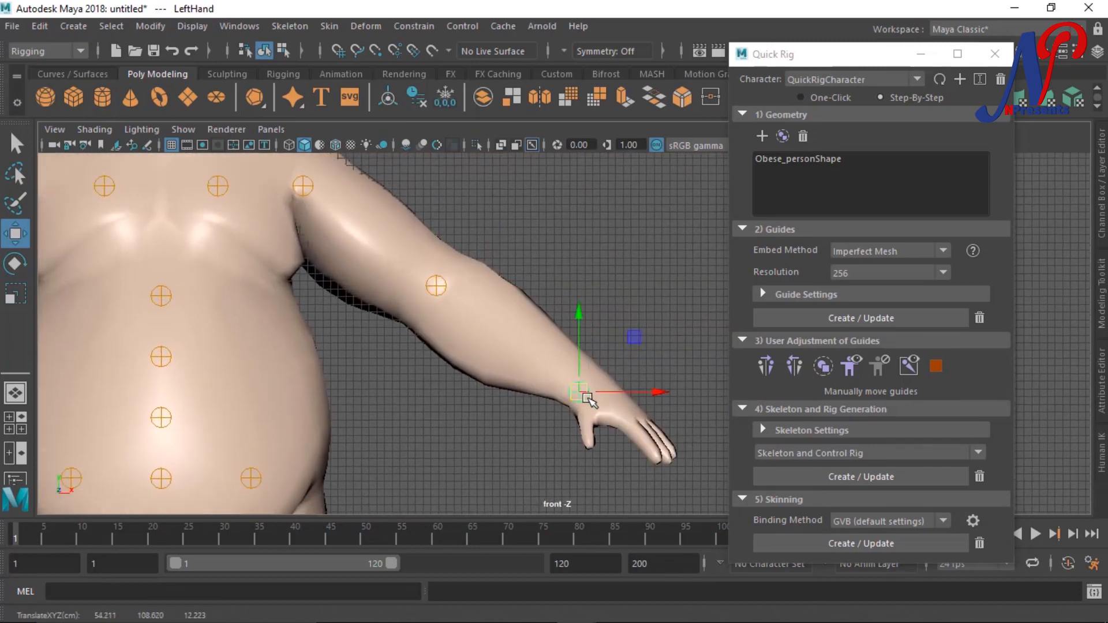
Nudge the RightHand guide slightly up the arm toward the wrist, matching the left side.
scroll(407, 370, down, 1)
alt+middle_drag(401, 371, 687, 333)
alt+middle_drag(420, 356, 572, 347)
scroll(512, 371, up, 1)
alt+middle_drag(510, 371, 508, 394)
click(250, 369)
drag(250, 368, 261, 359)
Lower the left and right knee guides to the same height at the narrower part of the knees.
alt+middle_drag(561, 389, 349, 252)
alt+middle_drag(471, 336, 441, 135)
alt+middle_drag(510, 415, 476, 232)
alt+middle_drag(473, 354, 475, 381)
click(471, 296)
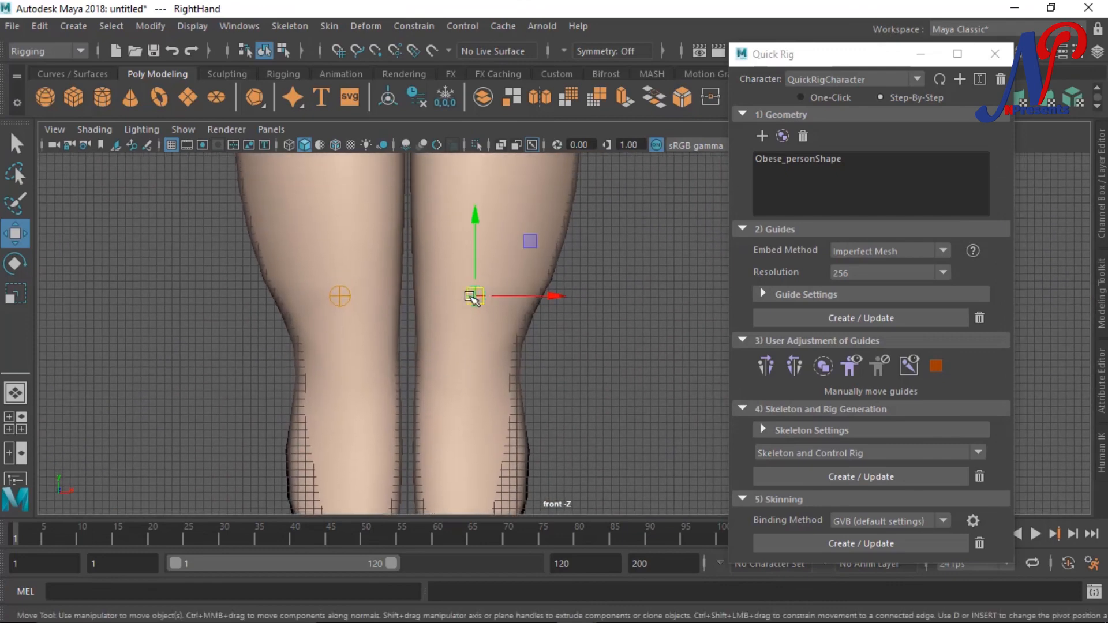
drag(472, 294, 464, 349)
click(340, 297)
drag(340, 297, 342, 349)
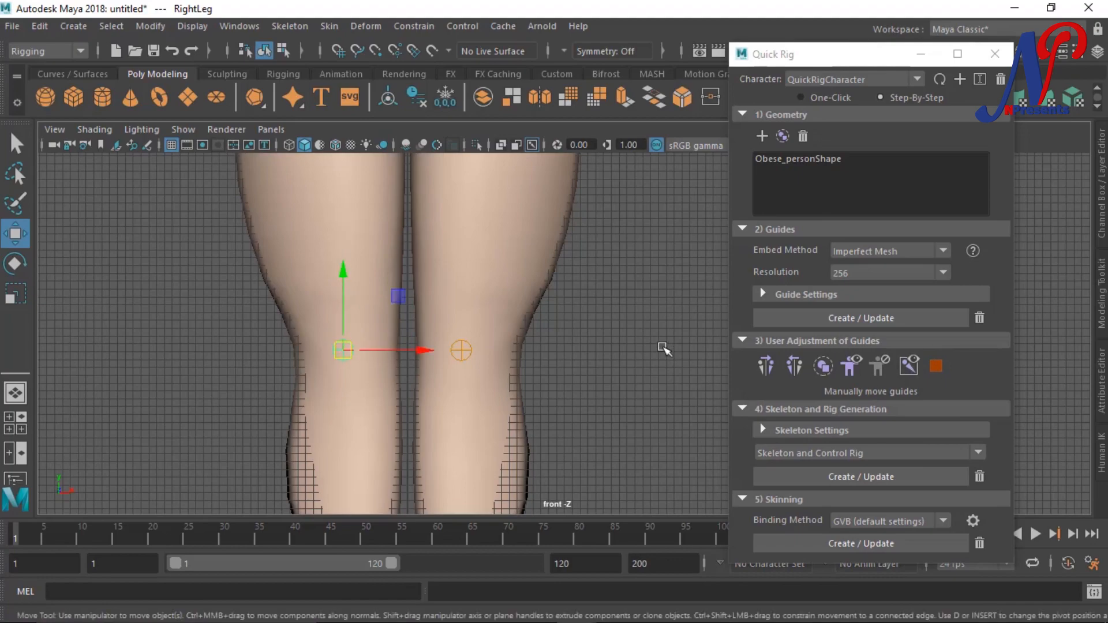
Generate the Skeleton and Control Rig from the adjusted guides.
scroll(661, 353, down, 6)
scroll(618, 383, up, 5)
alt+middle_drag(620, 394, 616, 354)
alt+middle_drag(513, 385, 519, 343)
scroll(522, 343, down, 2)
scroll(564, 346, up, 5)
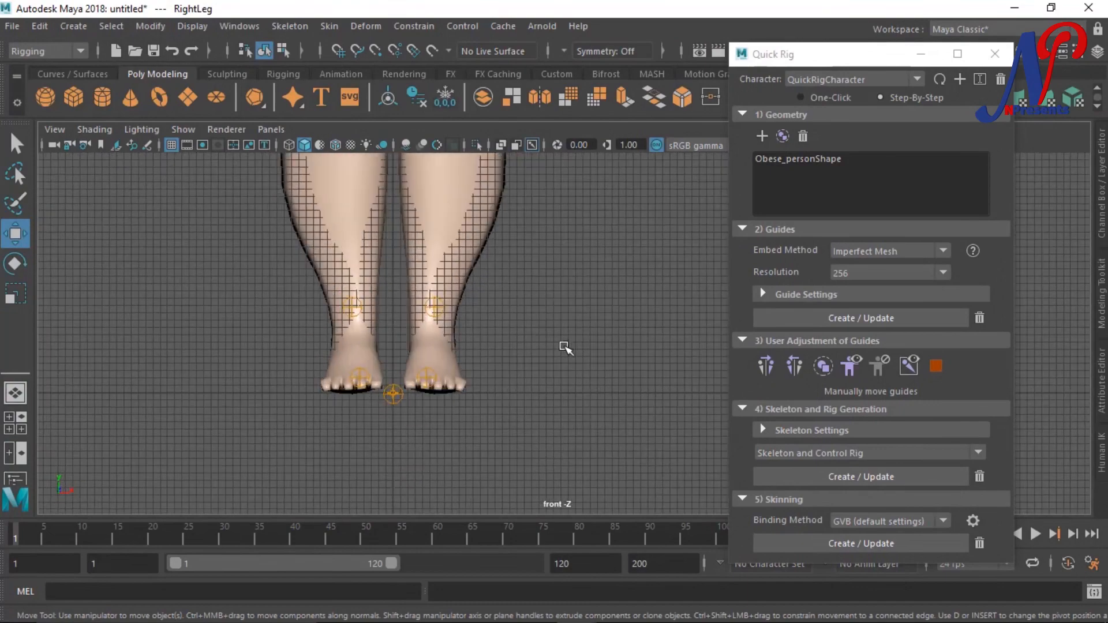
alt+middle_drag(573, 306, 540, 302)
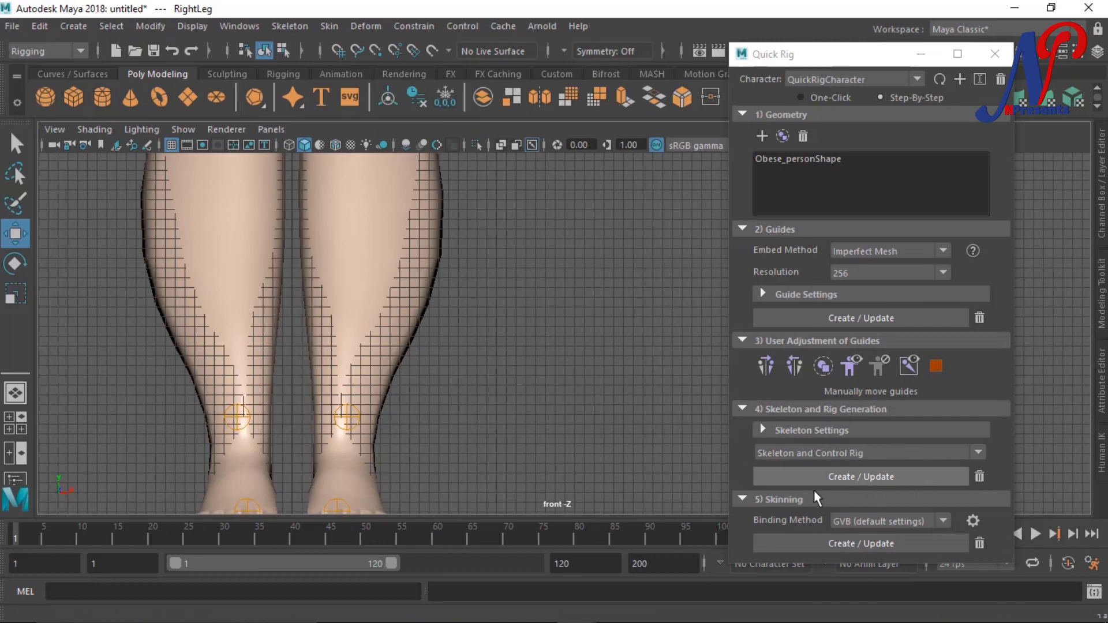
click(859, 480)
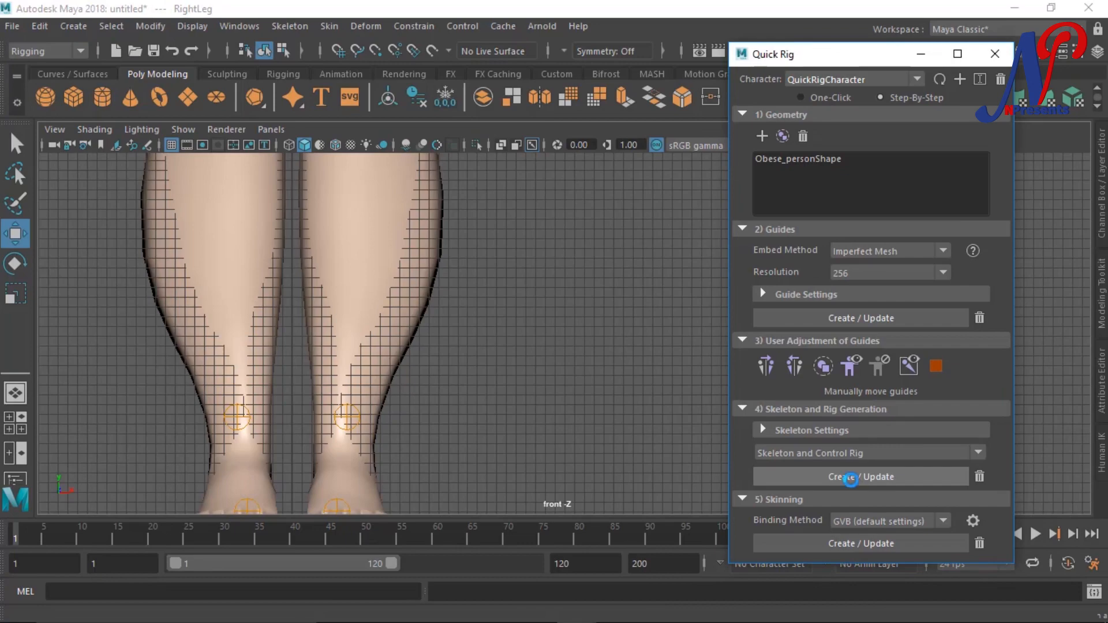
click(853, 479)
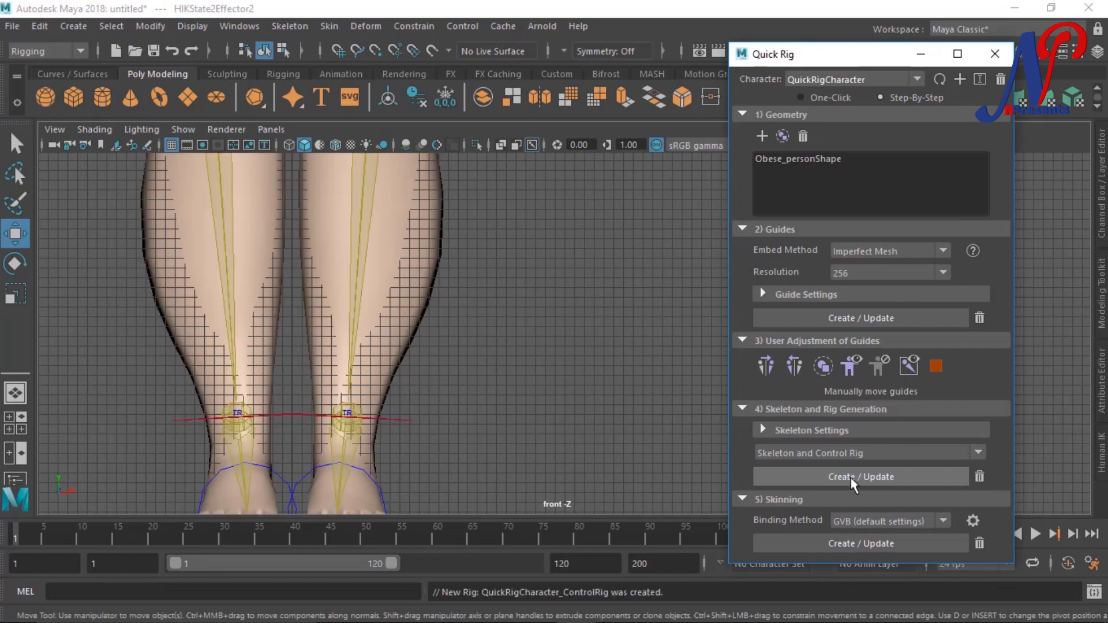
Bind the mesh to the skeleton using the GVB (default settings) binding method, with the Quick Rig window moved slightly up.
scroll(427, 329, down, 2)
scroll(503, 312, down, 4)
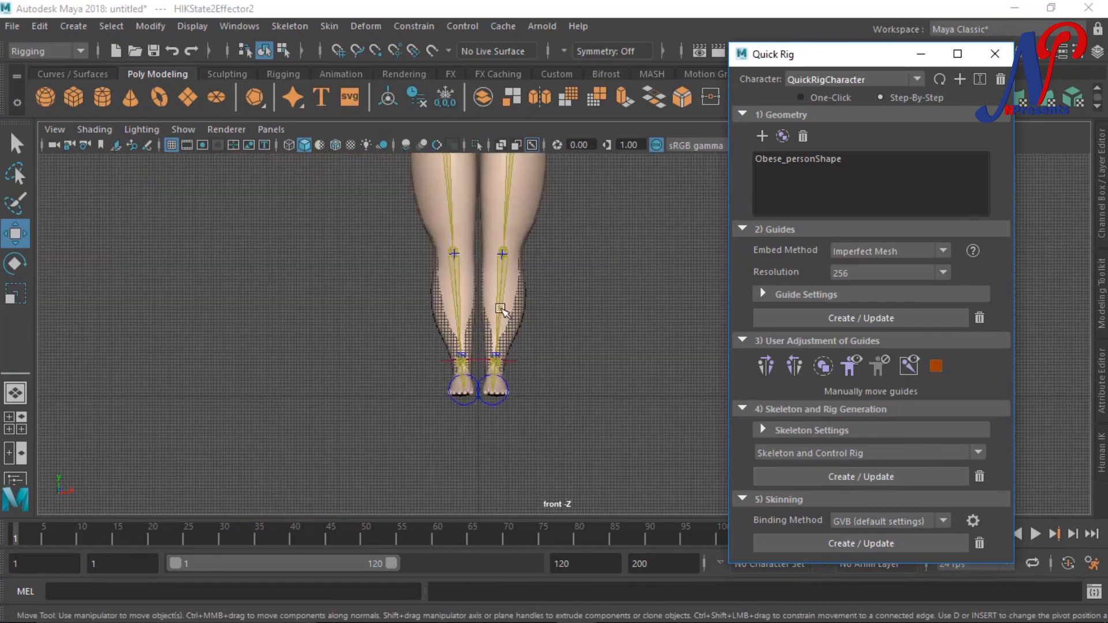
scroll(572, 355, up, 3)
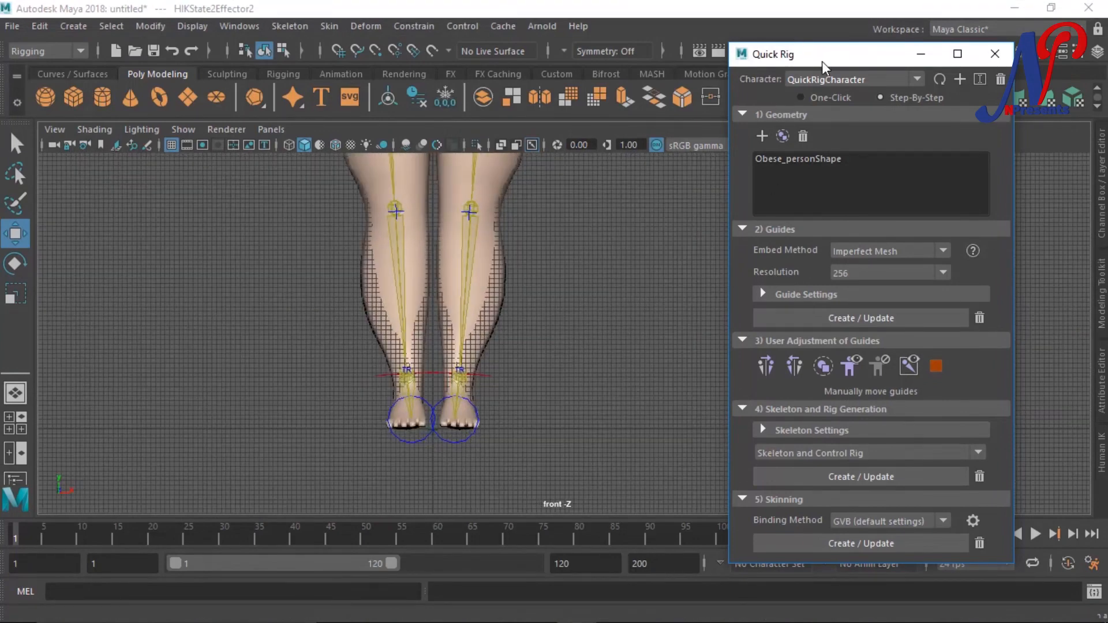
drag(823, 61, 815, 39)
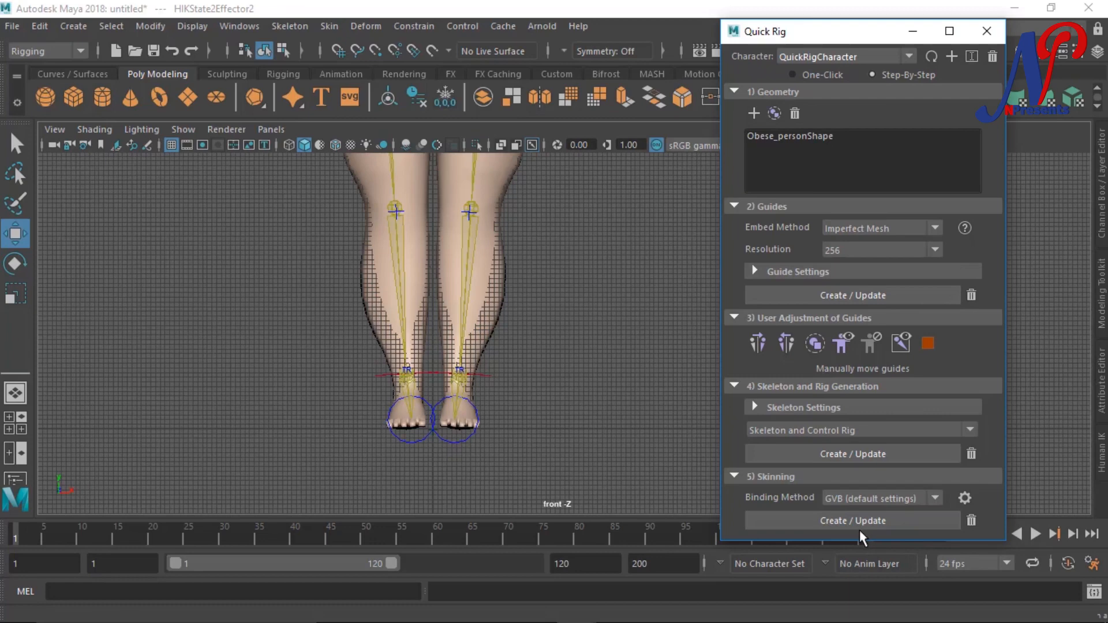
click(823, 526)
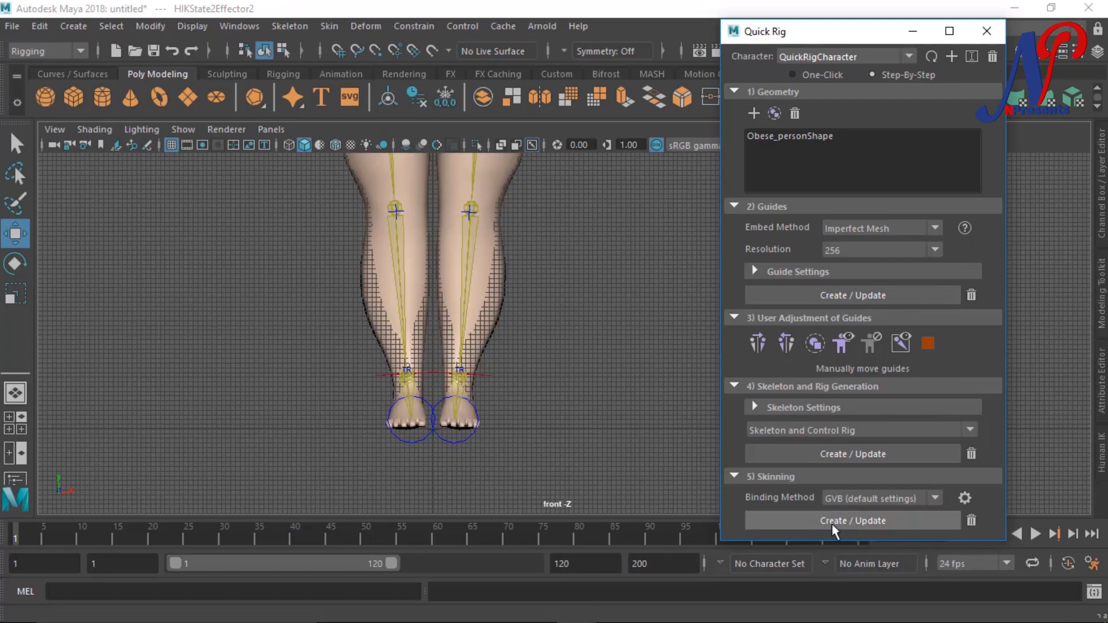
click(848, 522)
click(833, 522)
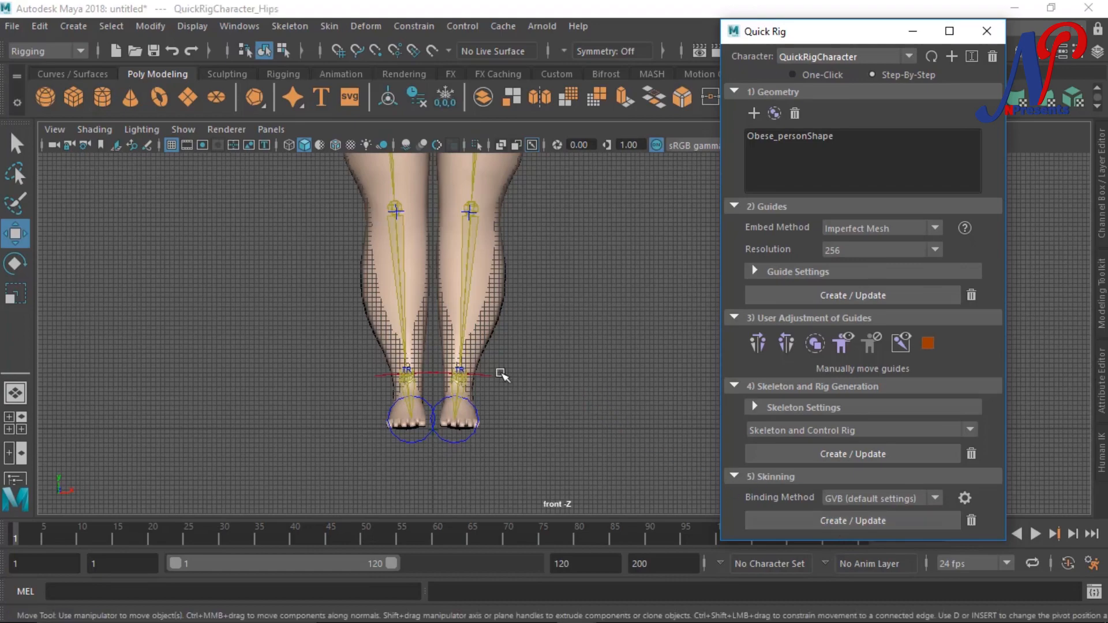
Close Quick Rig and show the rigged character in the perspective view.
scroll(506, 379, down, 6)
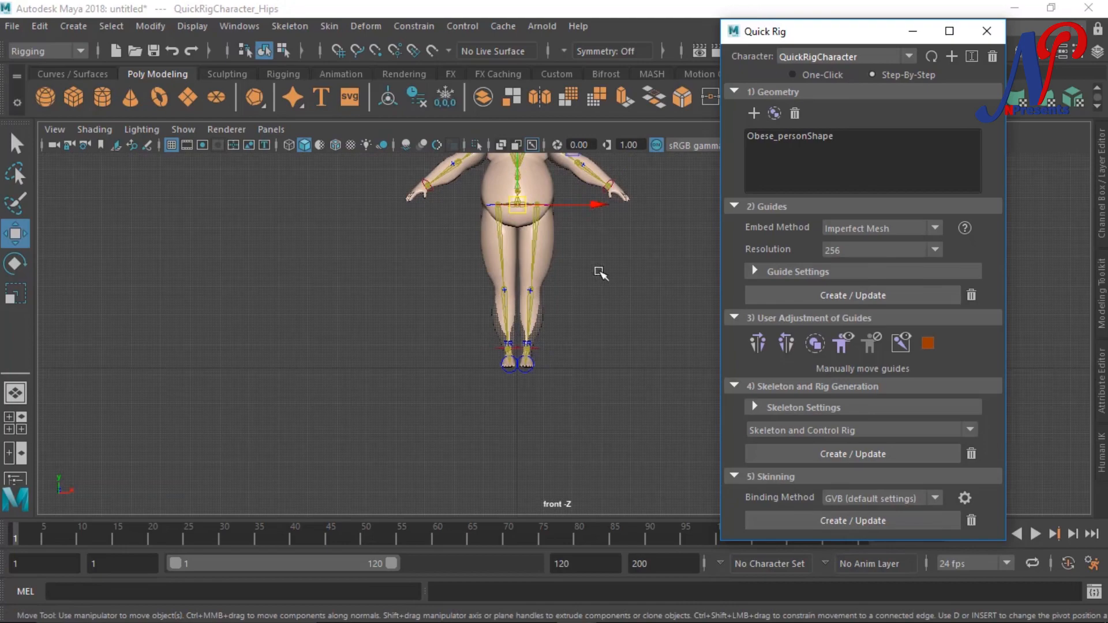
scroll(524, 428, up, 5)
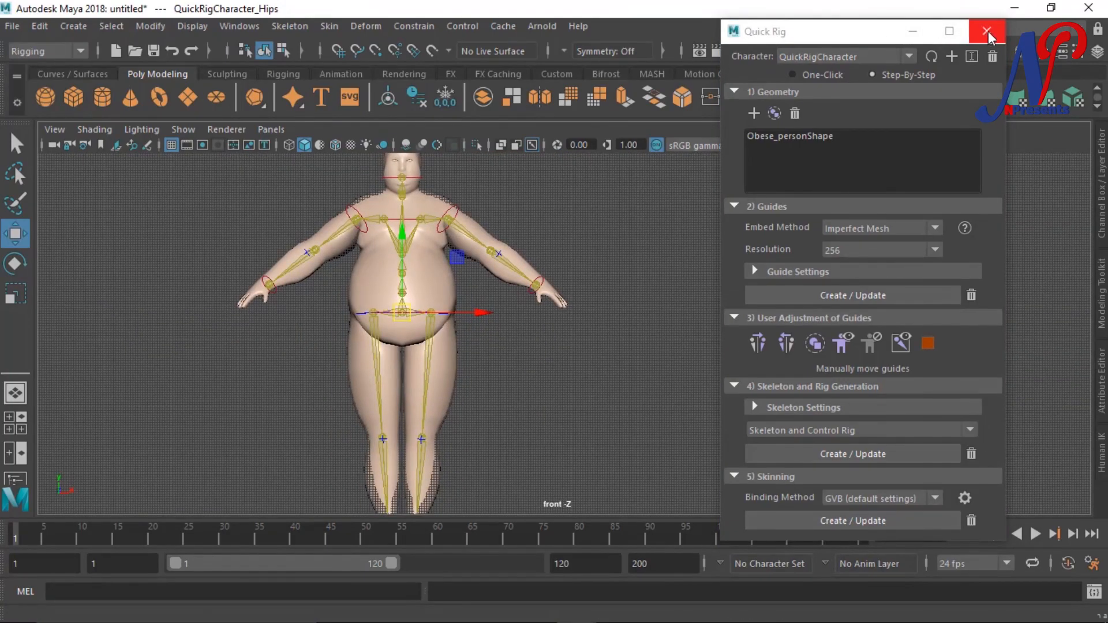
click(987, 33)
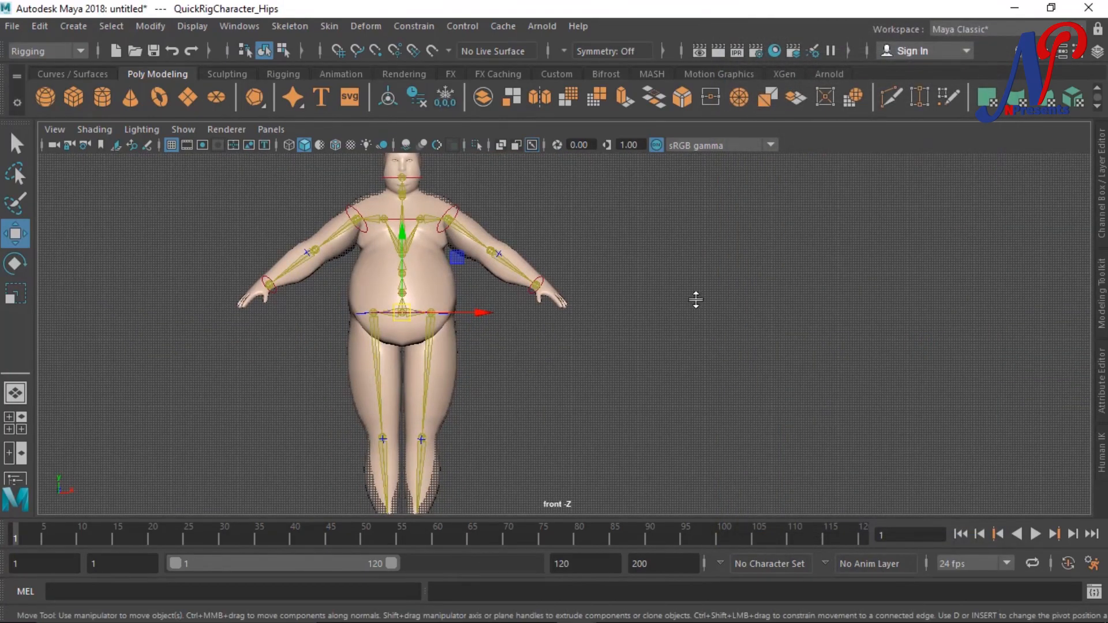
key(space)
key(space)
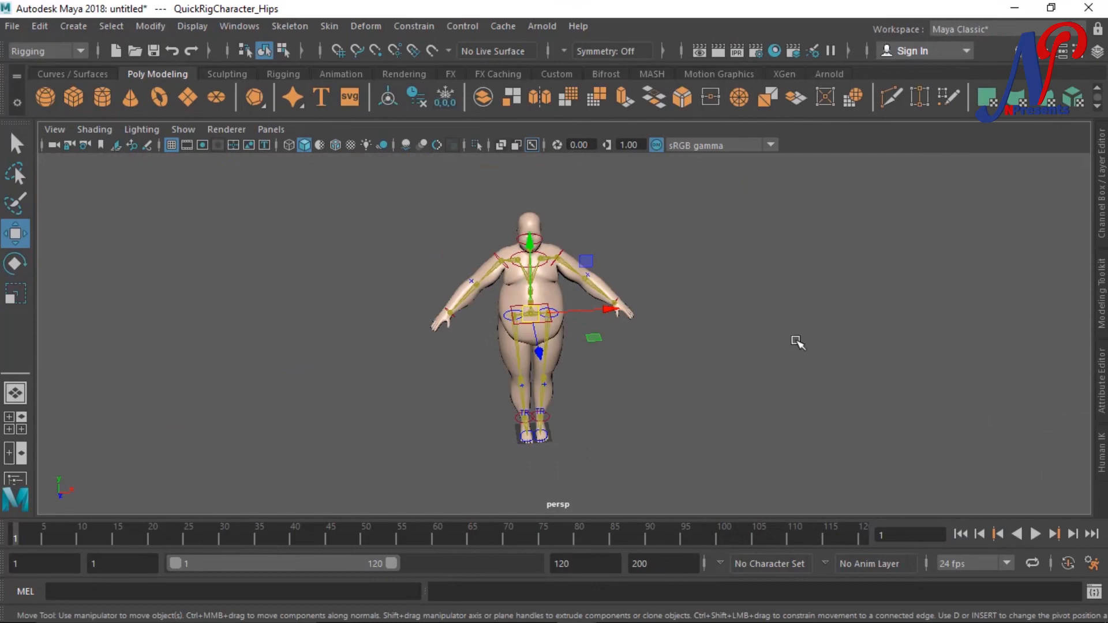
scroll(843, 376, up, 5)
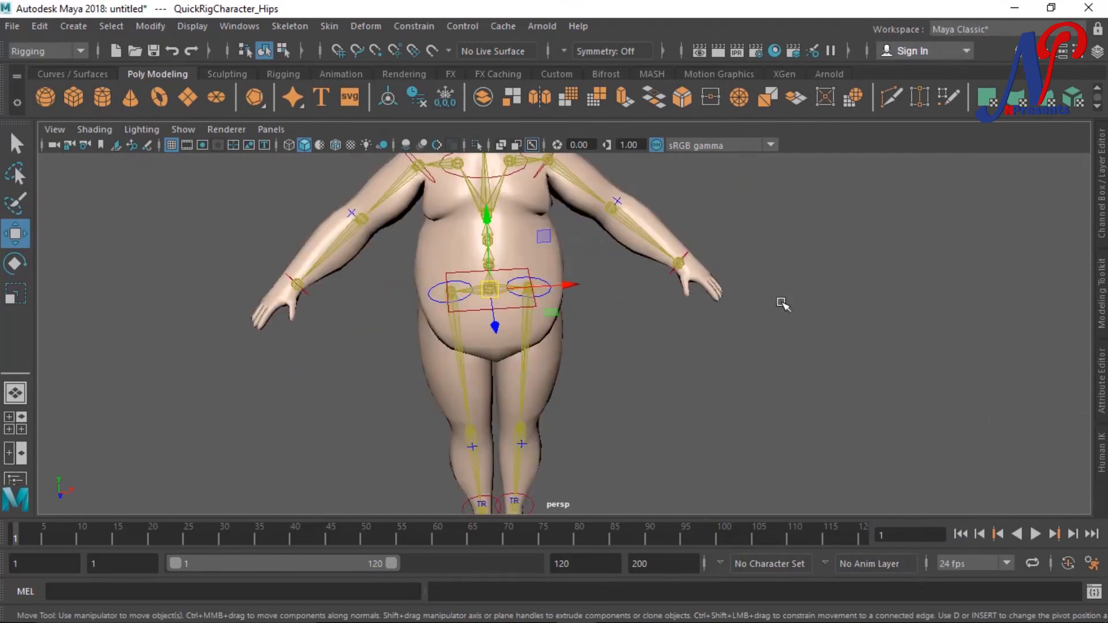
scroll(816, 364, up, 2)
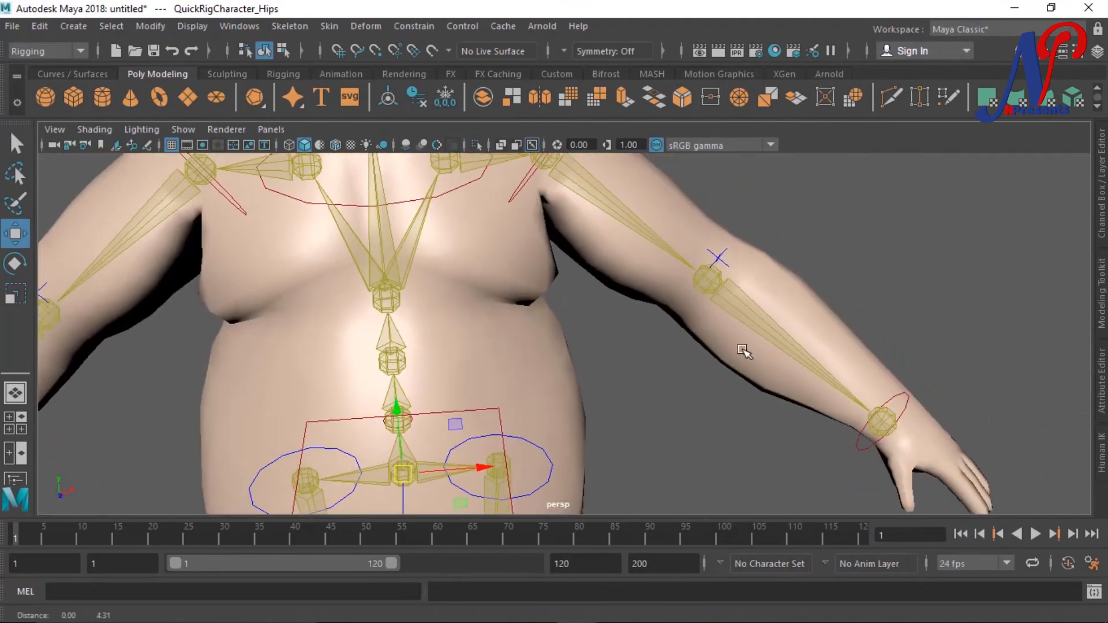
Rotate the left forearm control at the elbow to test how the arm deforms.
click(705, 281)
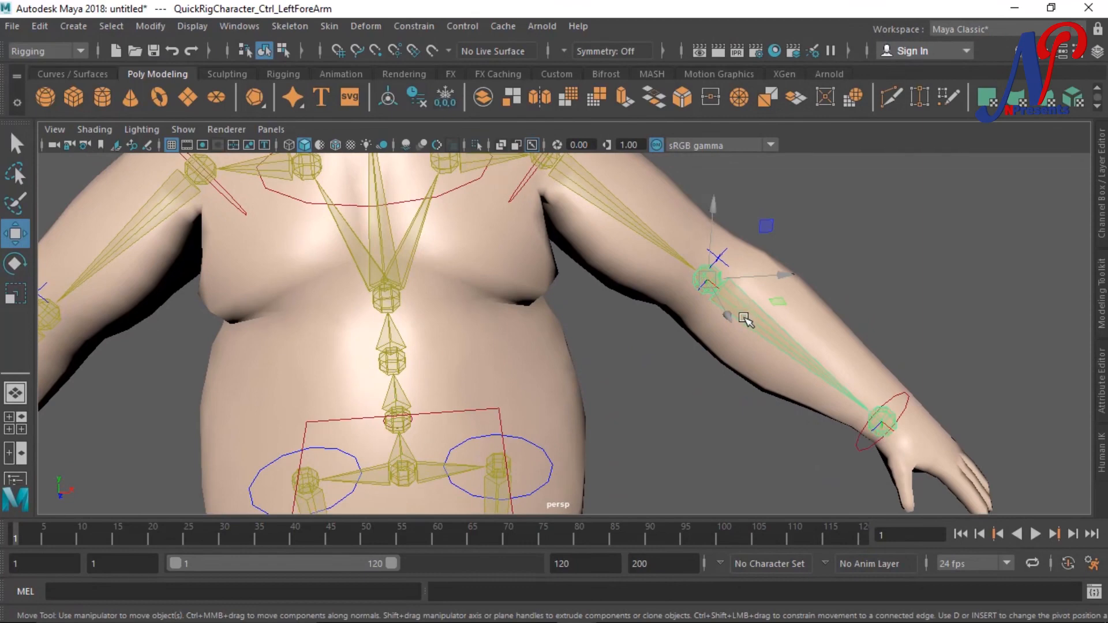
key(e)
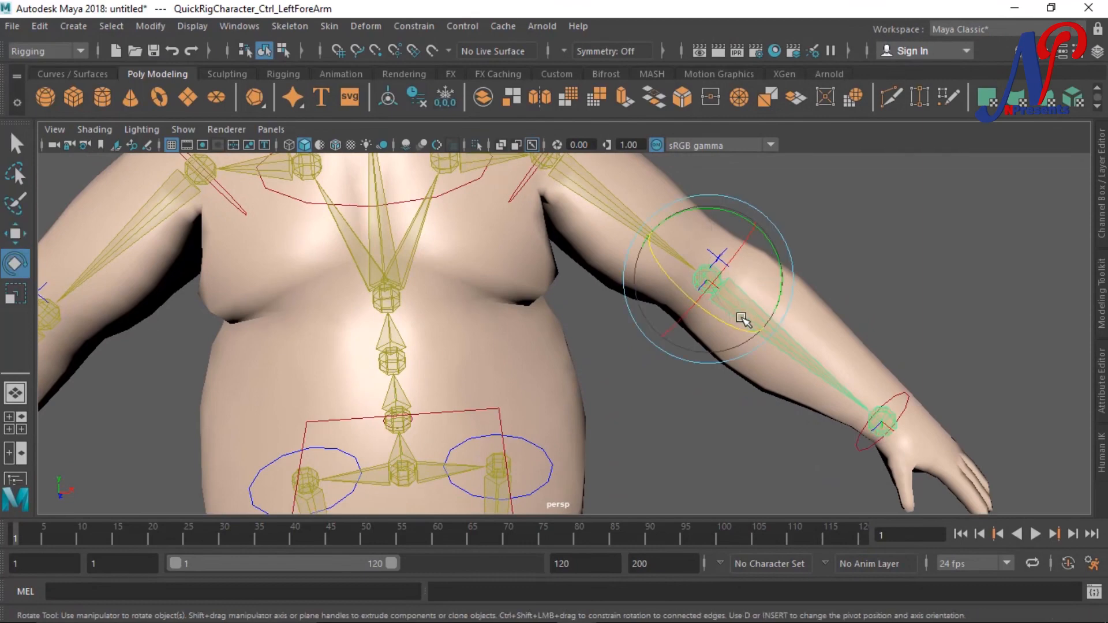
drag(737, 329, 717, 289)
scroll(705, 301, down, 4)
alt+middle_drag(692, 344, 796, 324)
scroll(751, 346, up, 4)
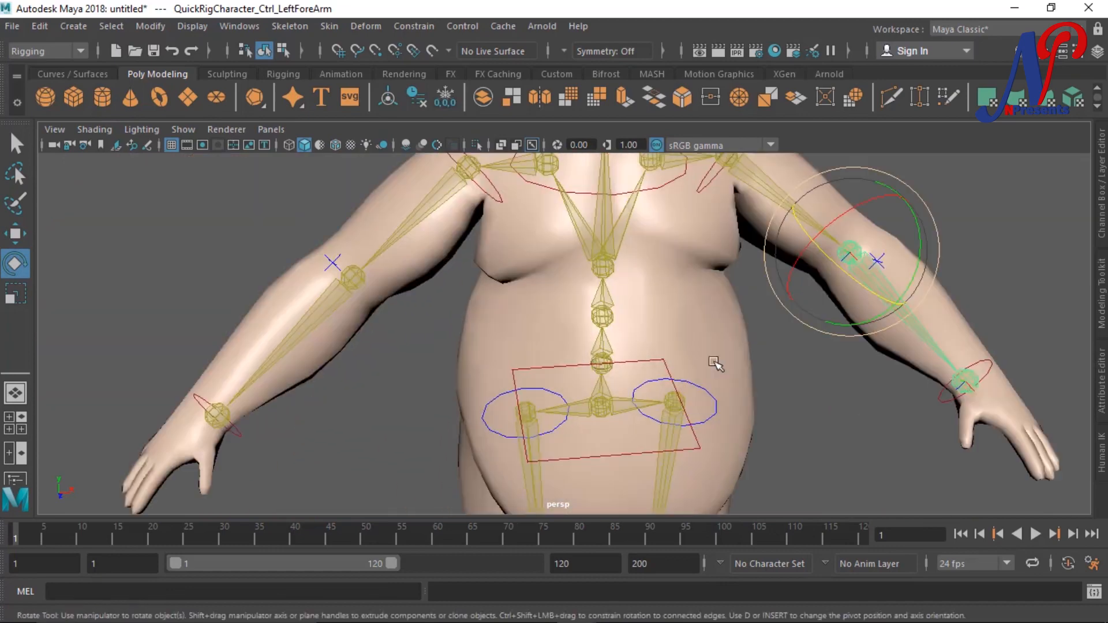
Rotate the right forearm control at the elbow to test the other arm's deformation.
alt+middle_drag(715, 364, 771, 381)
click(414, 288)
drag(412, 335, 447, 311)
Raise the right ankle effector straight up to bend the right knee.
scroll(647, 407, down, 5)
alt+middle_drag(650, 412, 720, 320)
scroll(728, 376, up, 4)
alt+middle_drag(737, 433, 742, 462)
click(566, 346)
key(w)
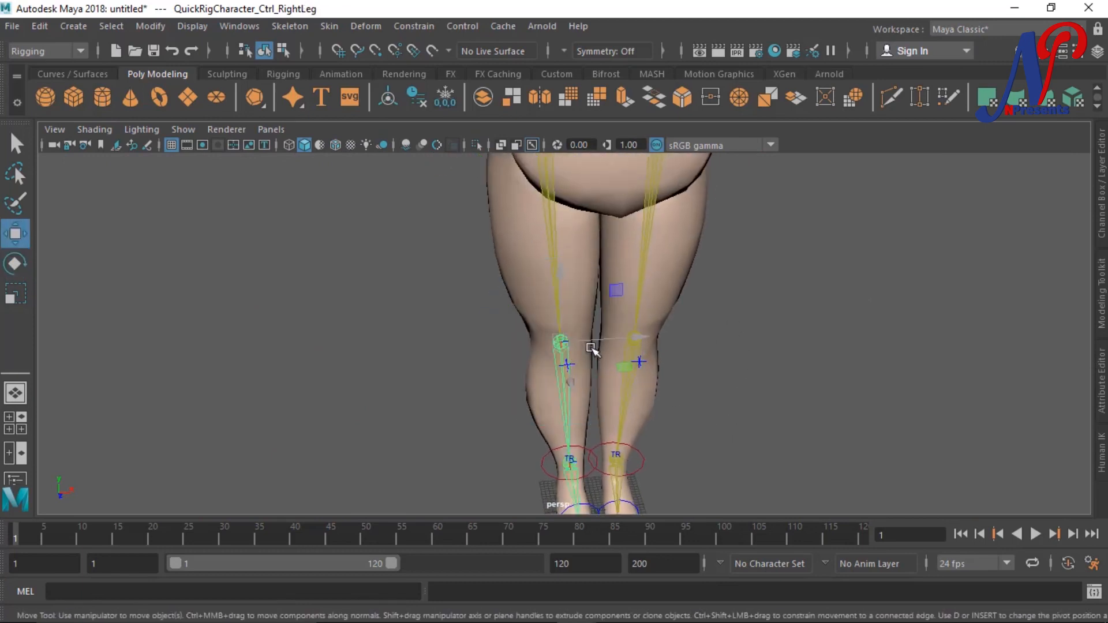
scroll(579, 434, down, 3)
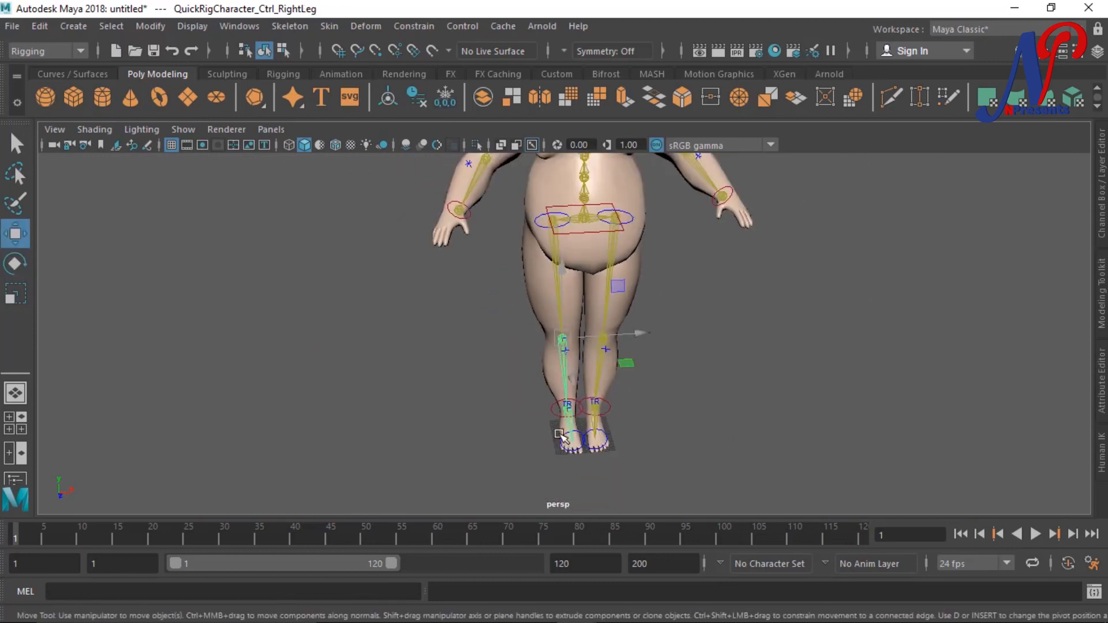
click(556, 414)
drag(564, 332, 565, 274)
Raise the left ankle effector to about the right one's height and inspect both bent knees from the side.
click(594, 407)
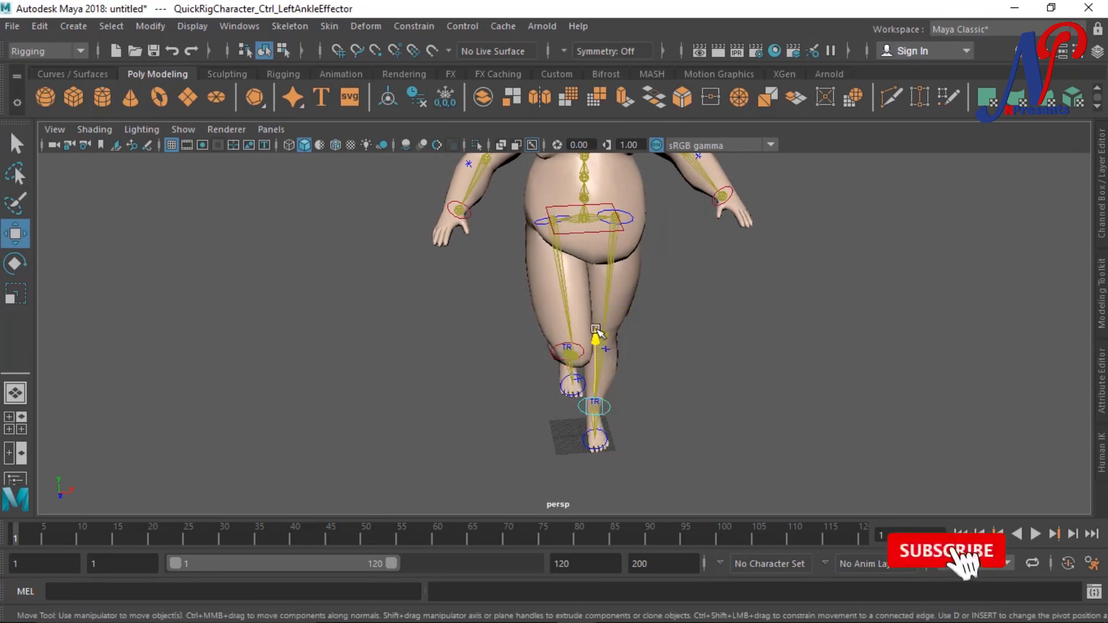
drag(598, 340, 601, 269)
scroll(708, 335, up, 4)
alt+middle_drag(708, 334, 652, 465)
scroll(653, 346, down, 3)
alt+drag(687, 367, 620, 365)
scroll(716, 395, up, 3)
alt+drag(722, 389, 762, 369)
alt+middle_drag(664, 405, 620, 425)
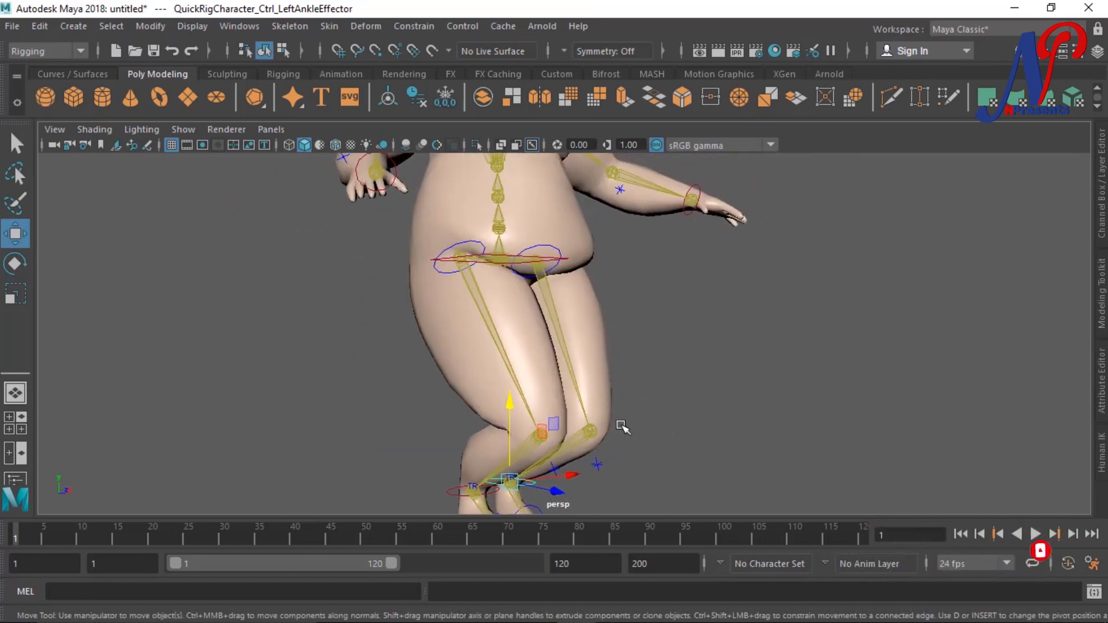